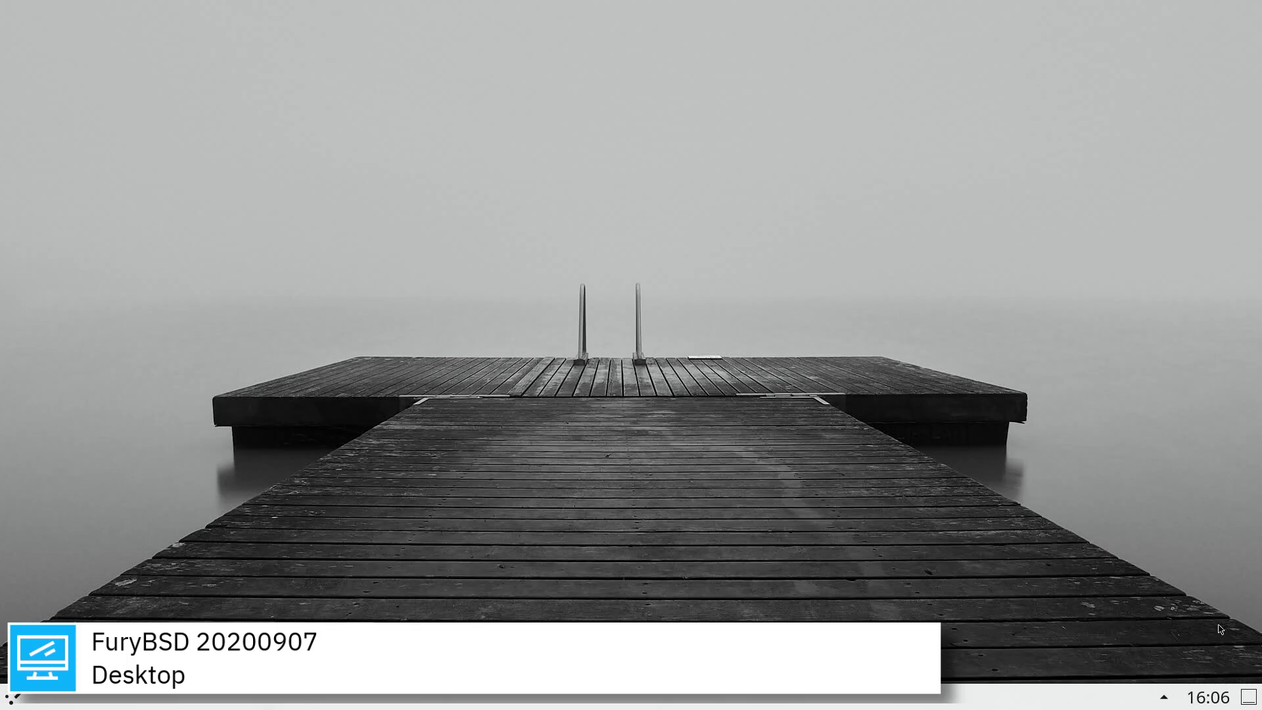
Look over the panel's calendar, the hidden system tray items and the desktop's context options, dismissing each one.
left_click(1217, 700)
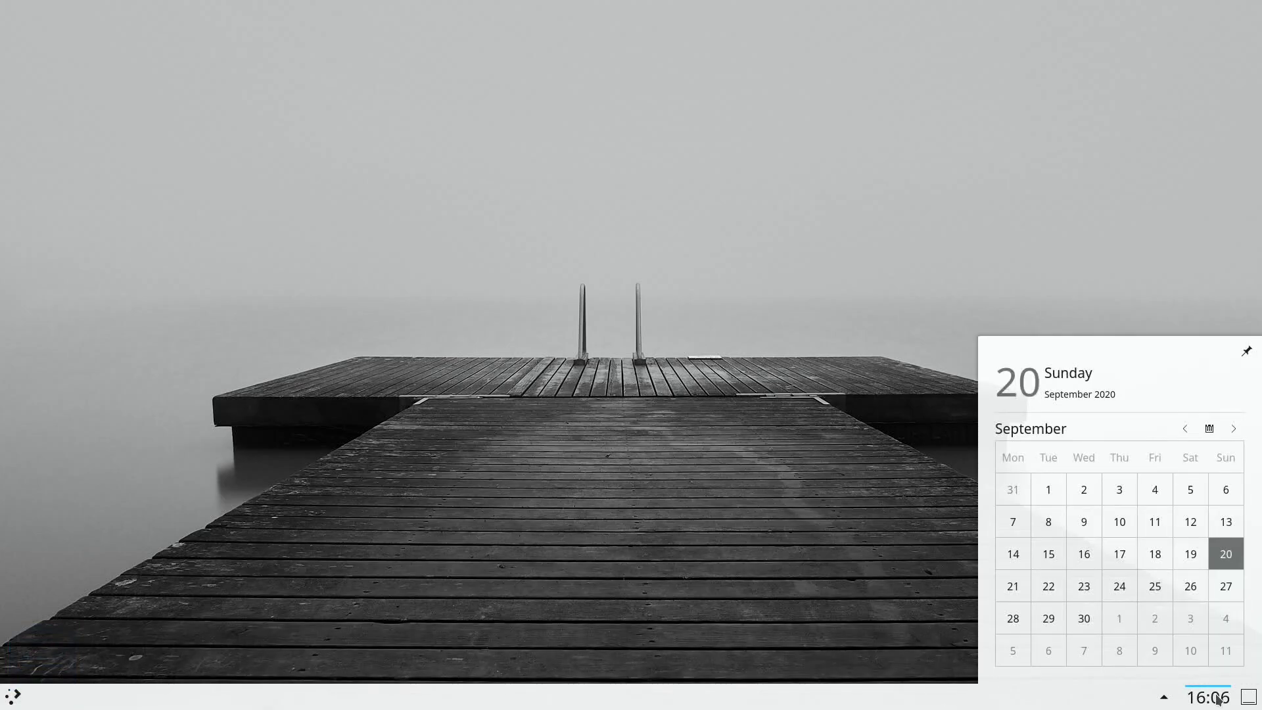
left_click(1217, 700)
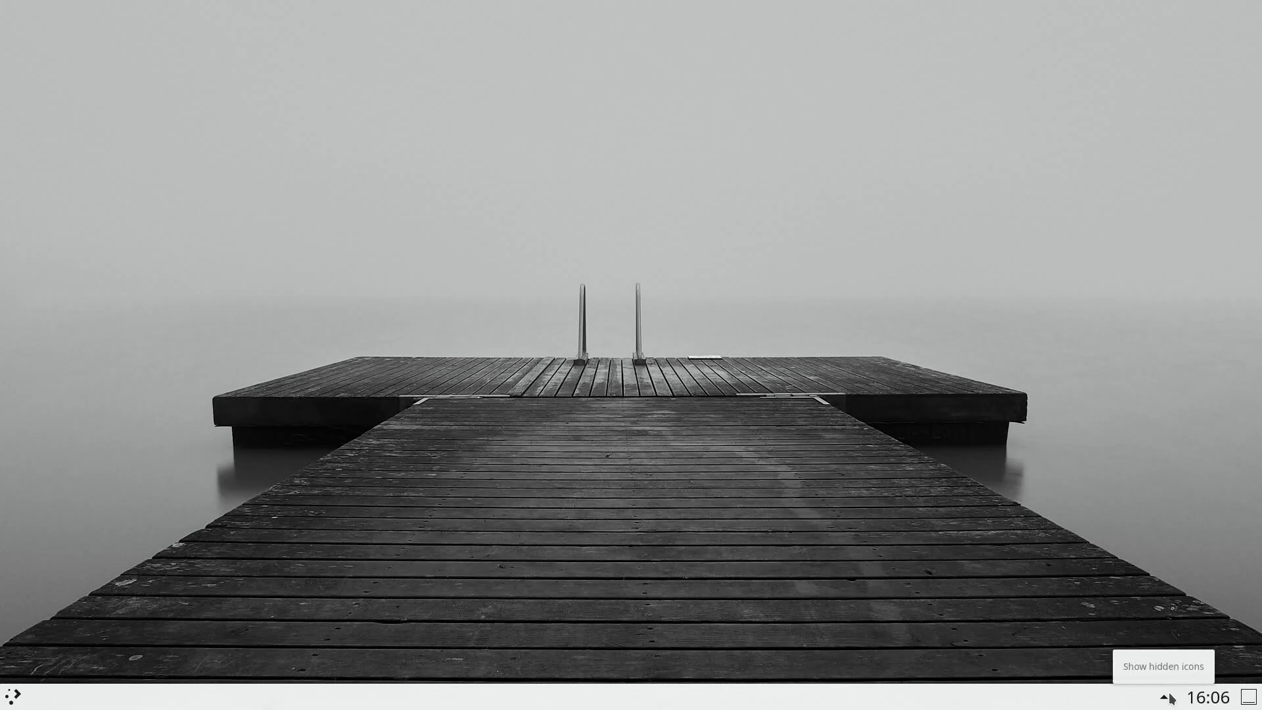
left_click(1166, 697)
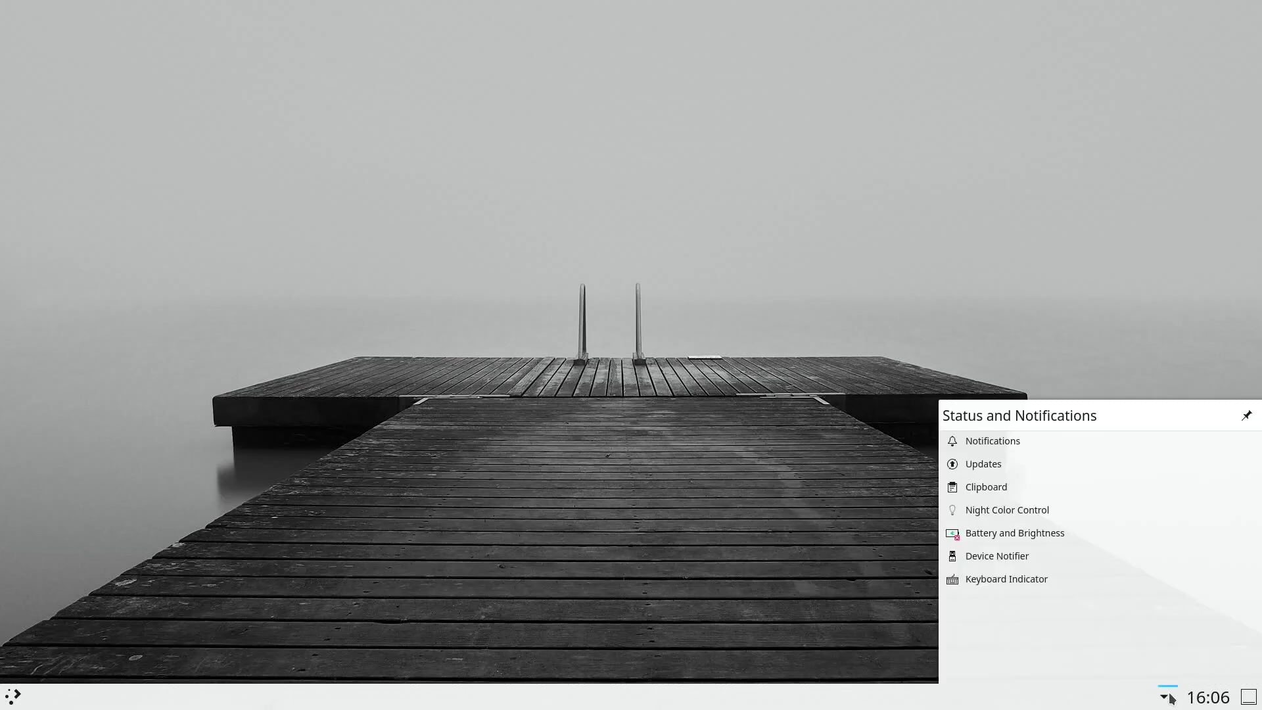
left_click(1169, 696)
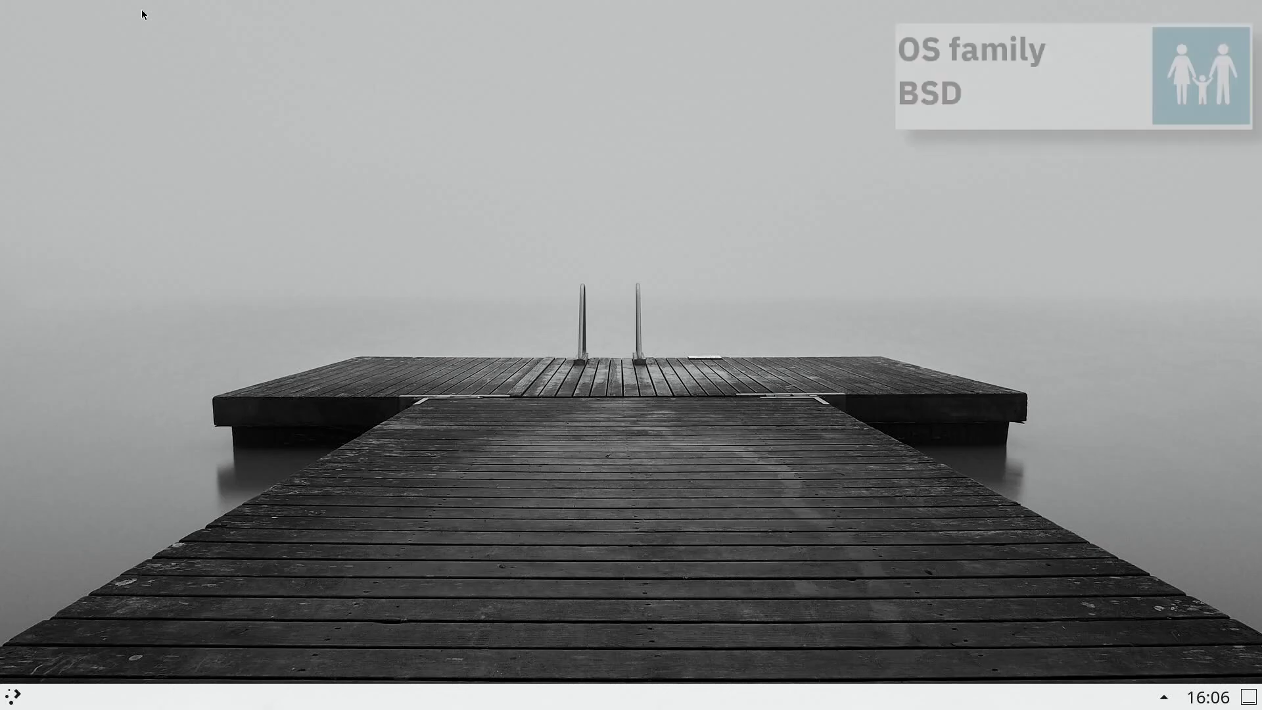
right_click(167, 13)
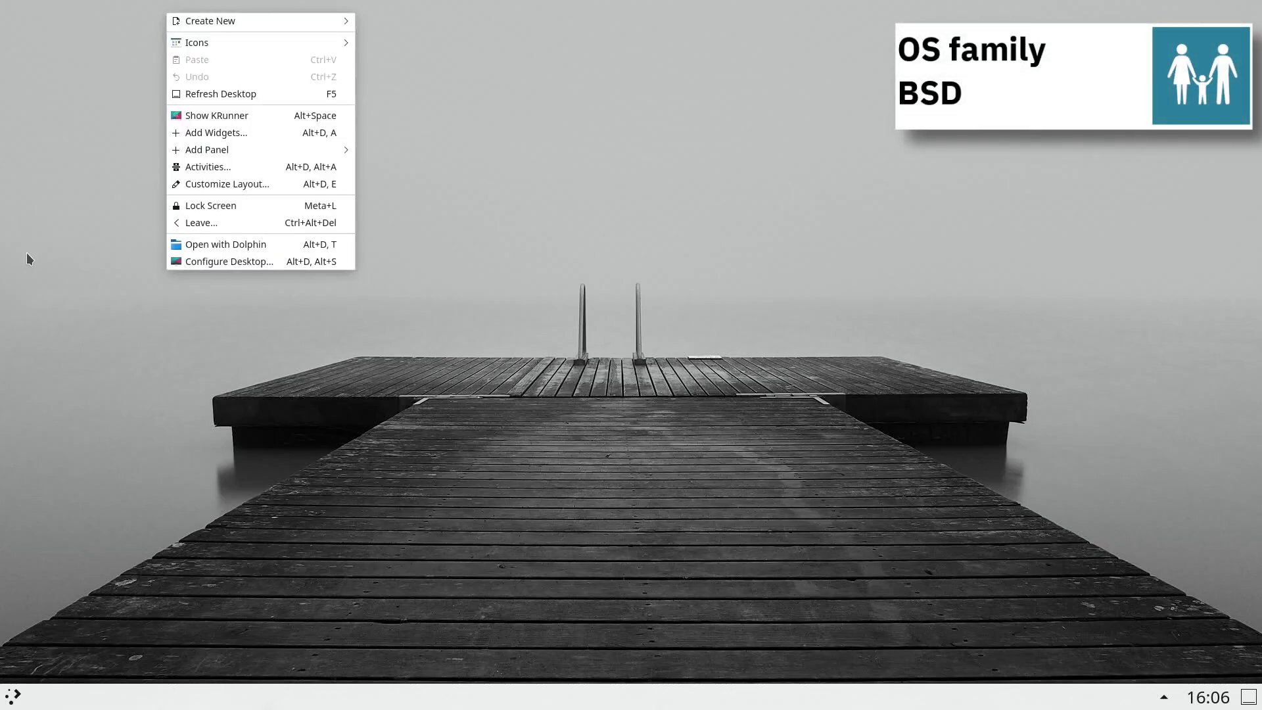
left_click(26, 254)
Browse the launcher's Applications, Computer, History and Leave sections, and bring up the shutdown prompt and cancel it.
left_click(10, 697)
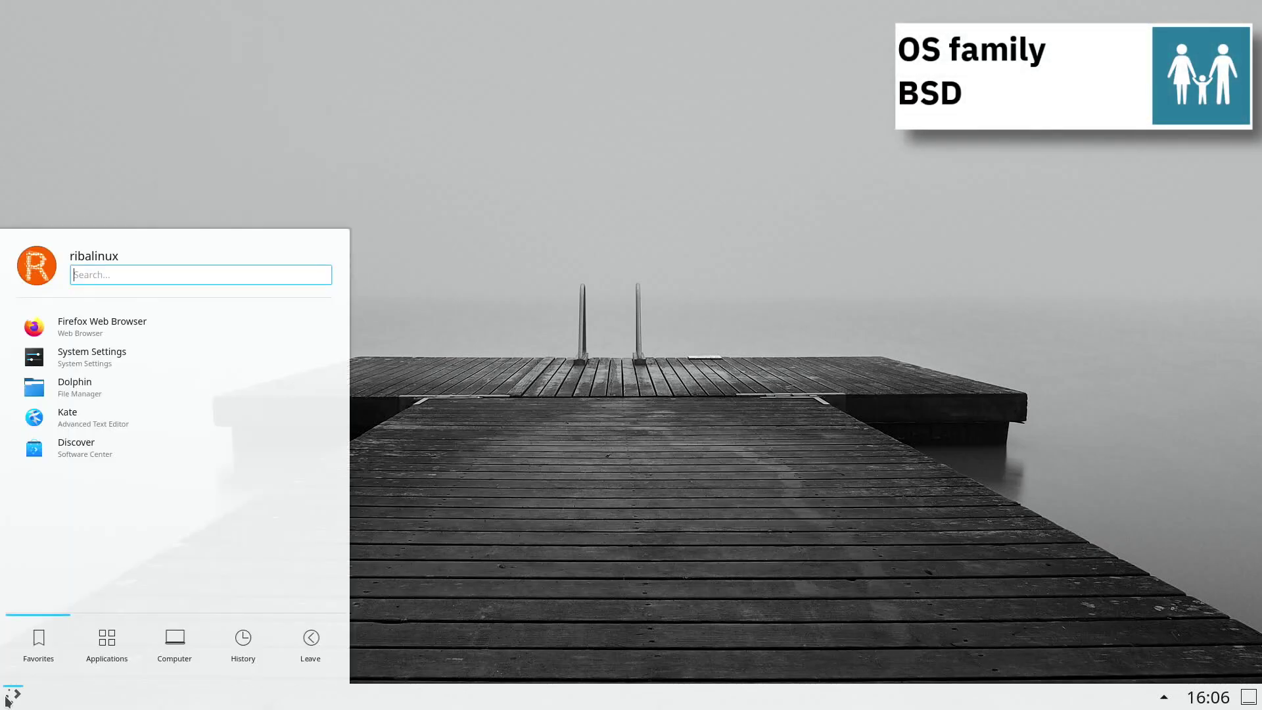
left_click(104, 660)
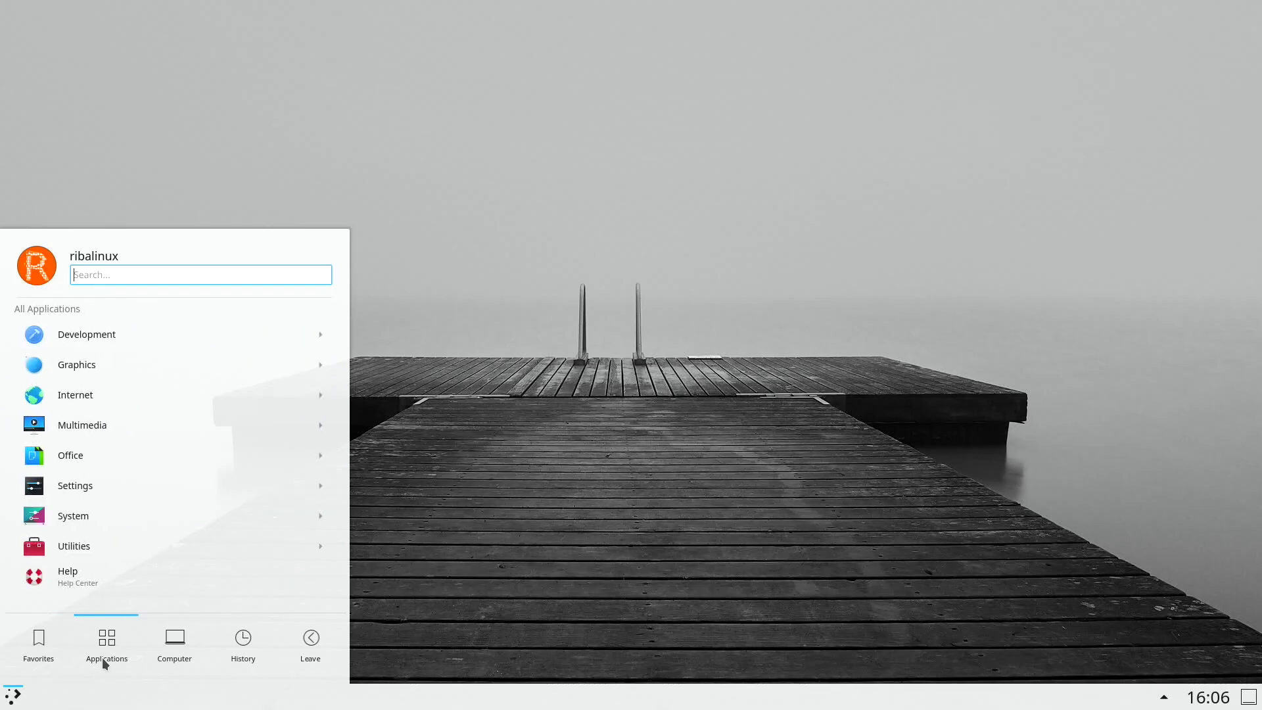
left_click(175, 661)
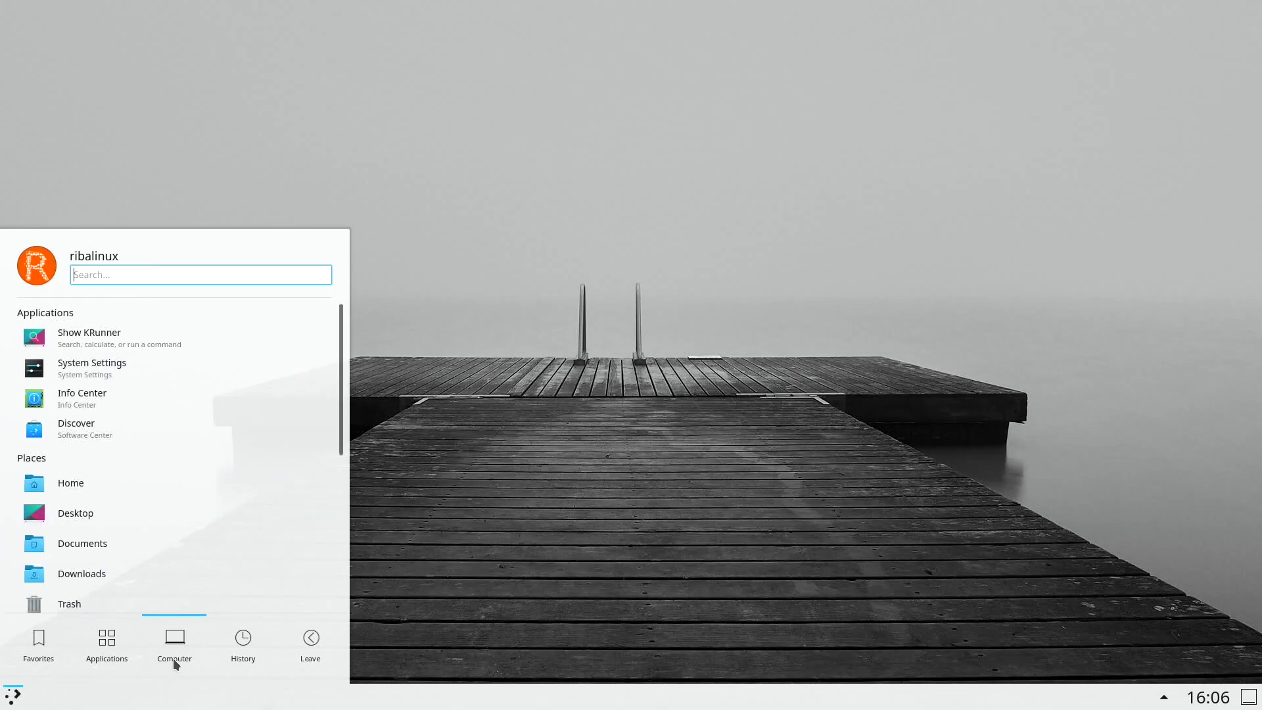
left_click(234, 654)
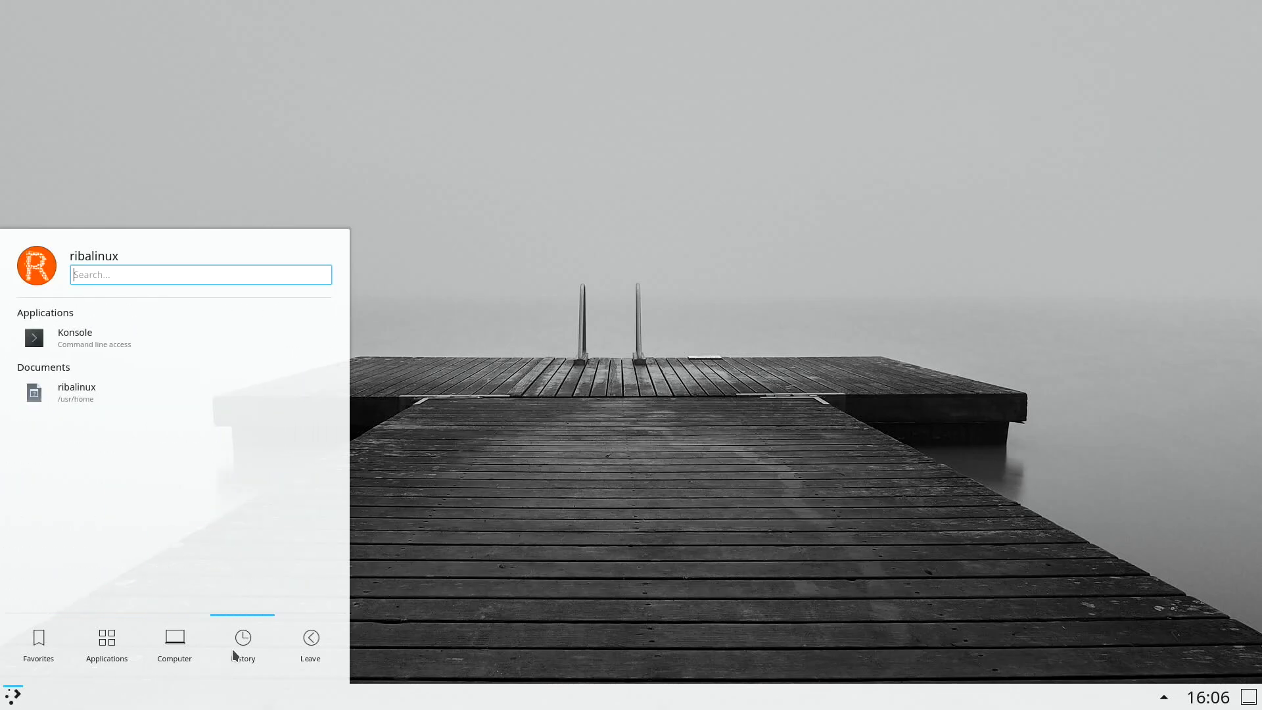
left_click(311, 667)
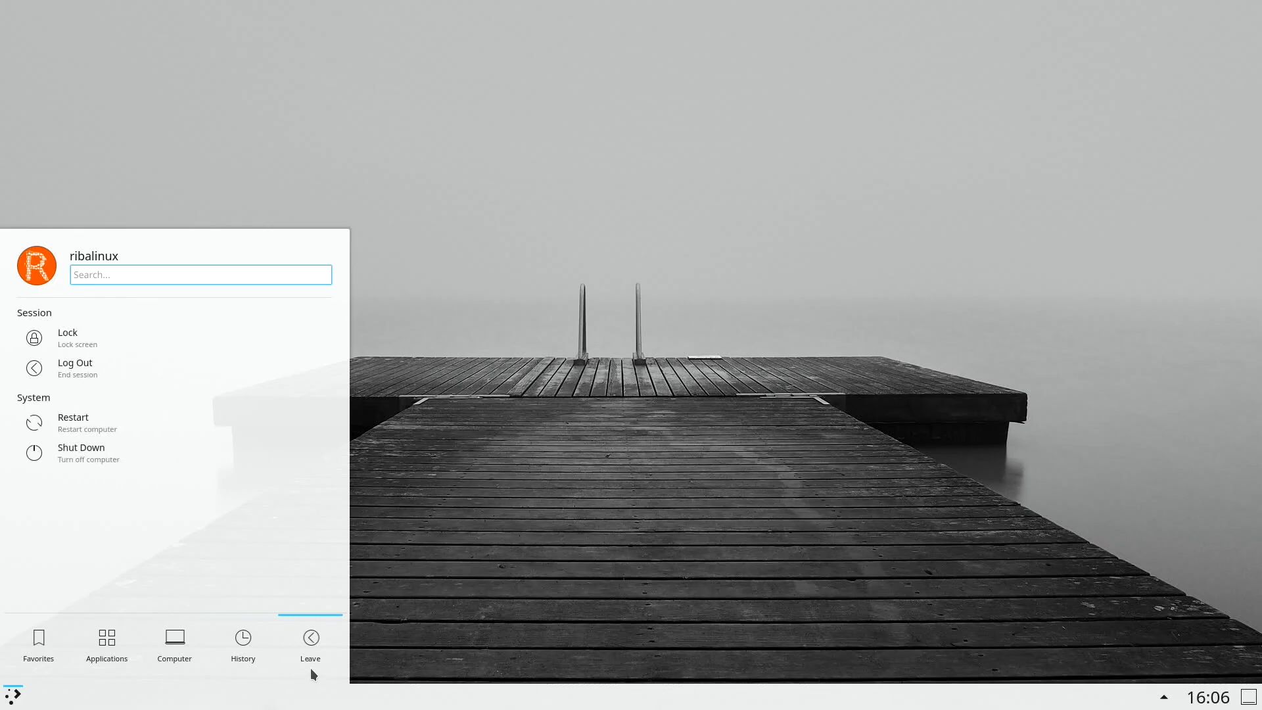
left_click(267, 465)
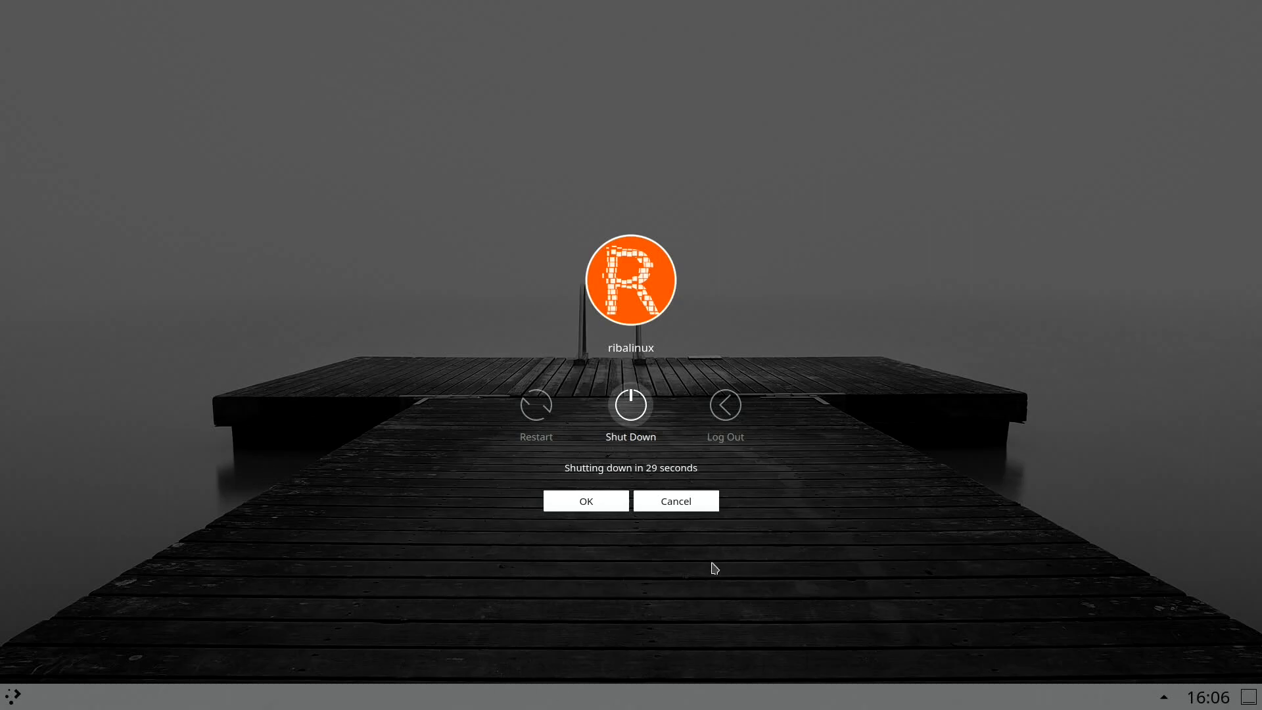
left_click(704, 501)
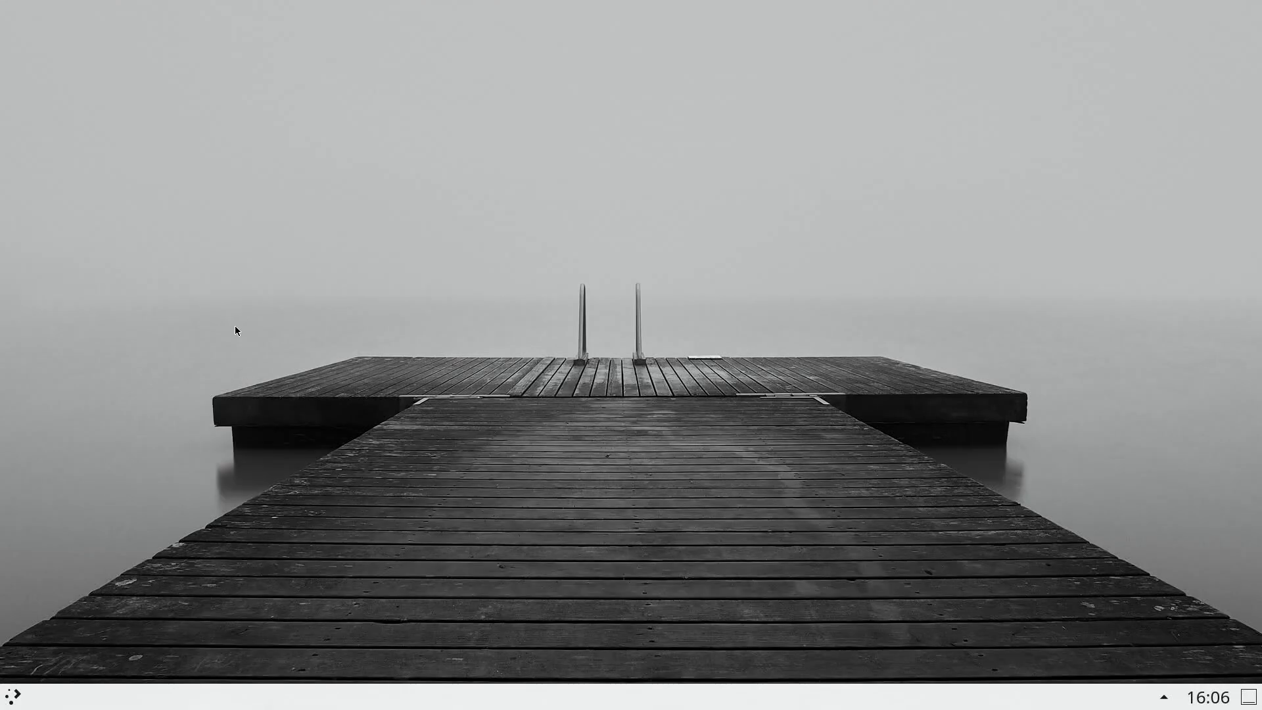
Launch Konsole by searching KRunner for "kon", and move its window away from the screen corner.
key("alt+space")
type("kon")
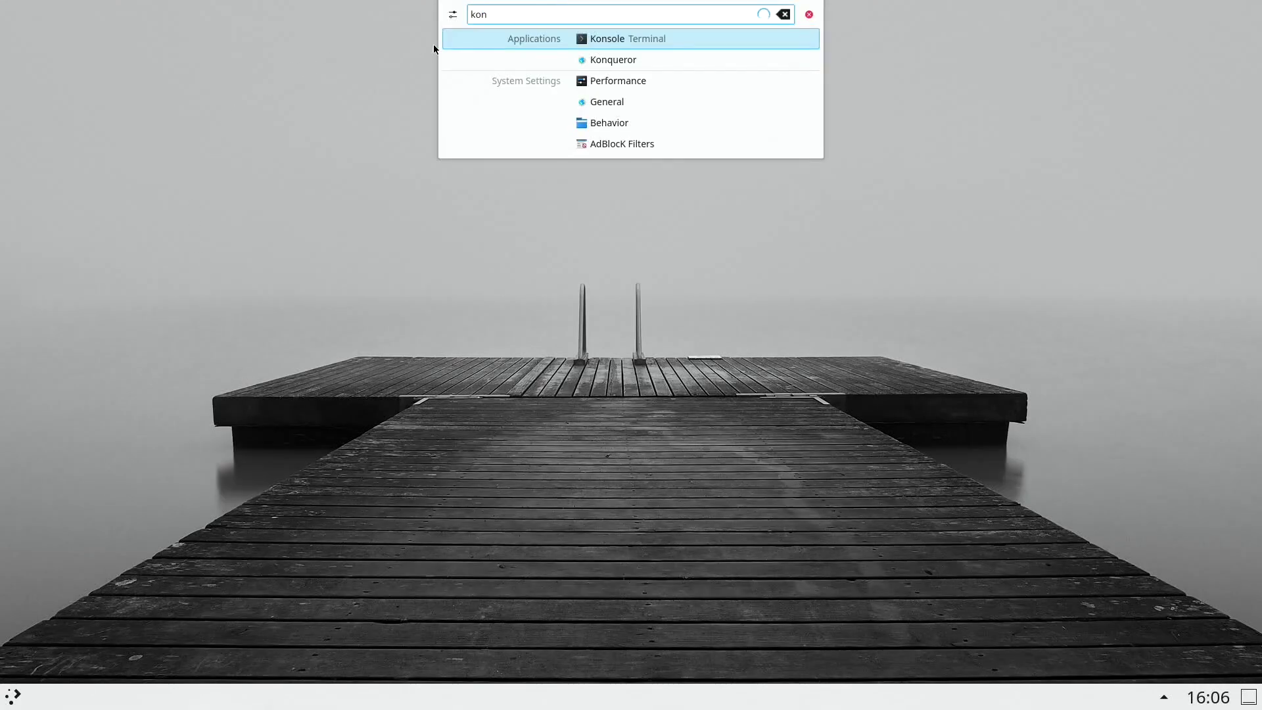
key("Return")
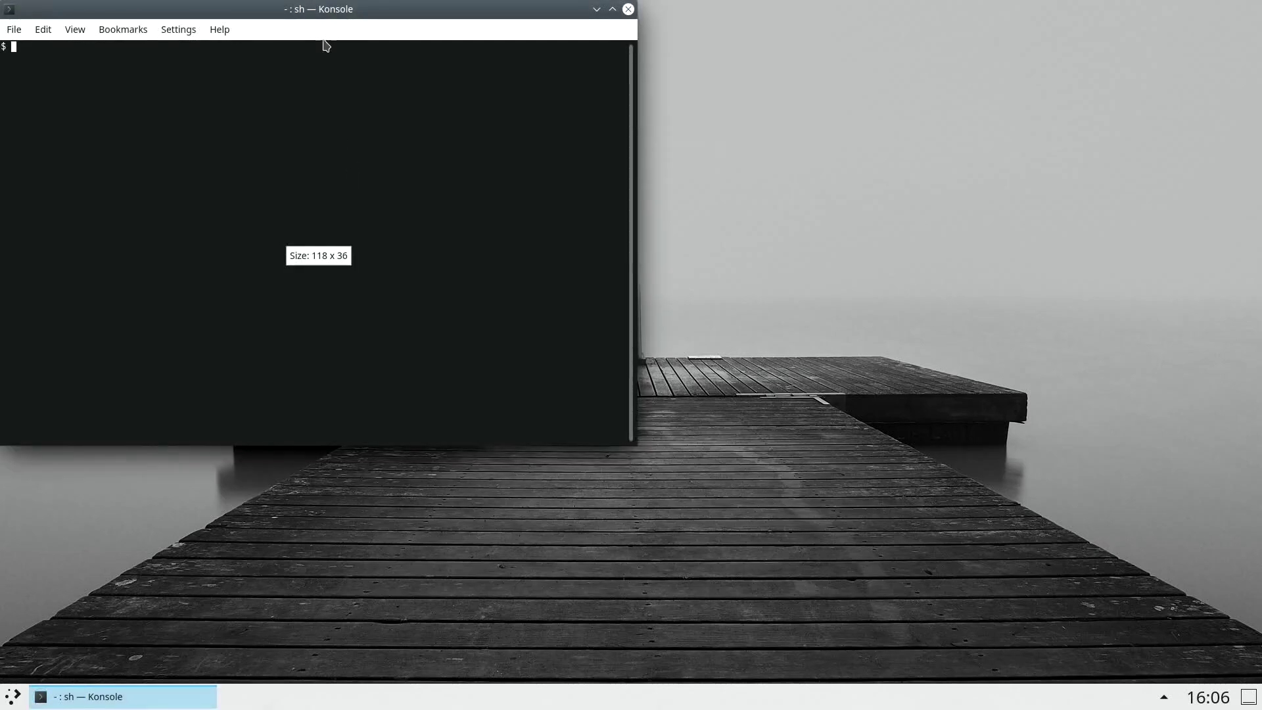
left_click_drag(325, 16, 468, 77)
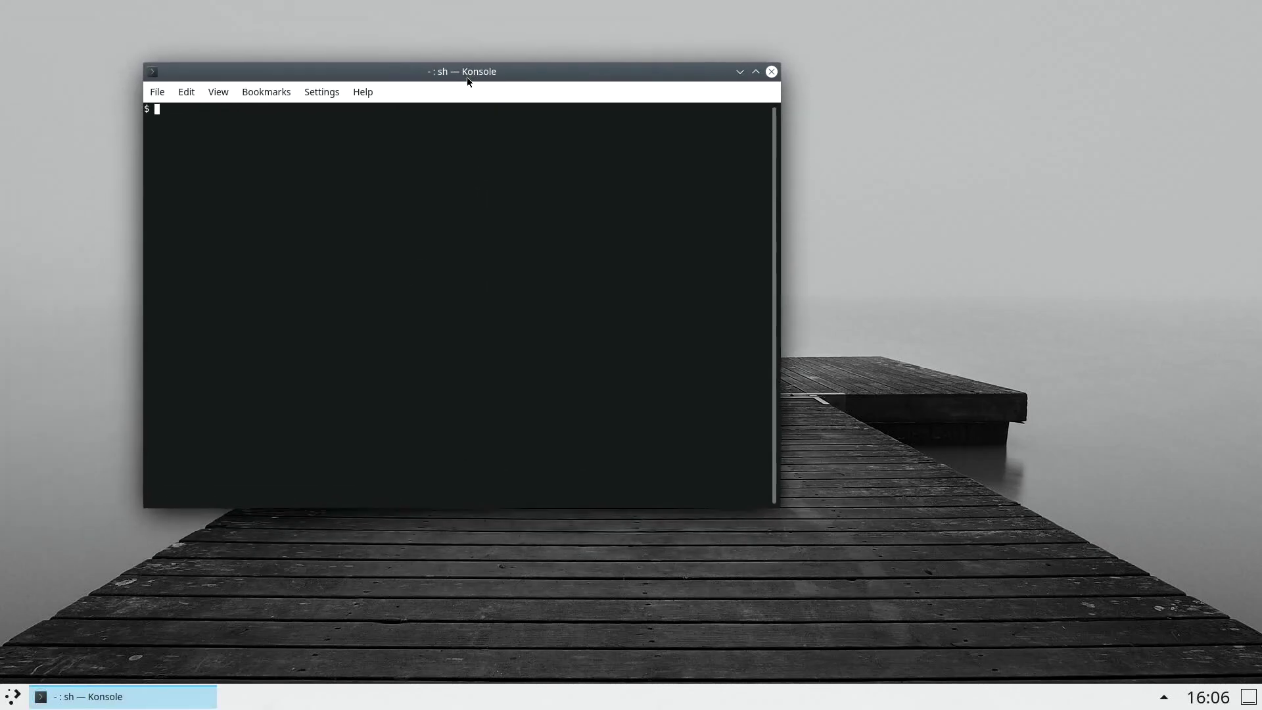
Open the Dolphin file manager from the launcher's favorites and switch the active window back to Konsole.
left_click(13, 695)
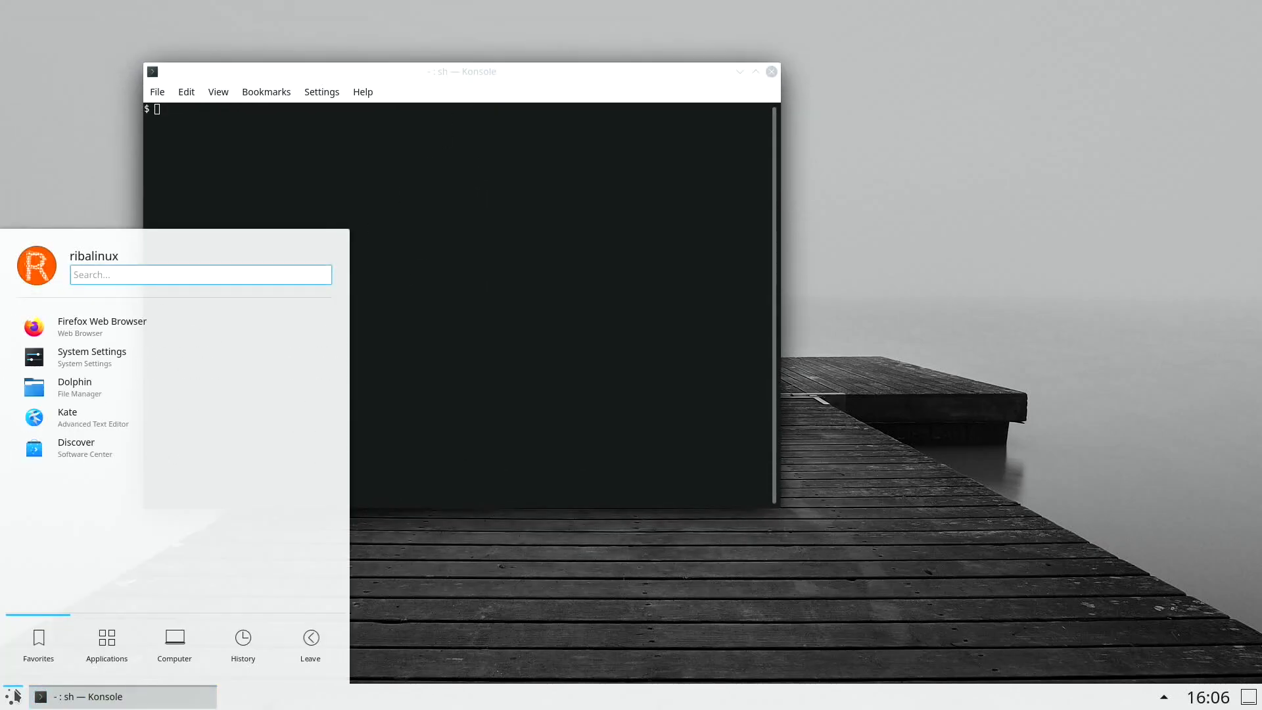
left_click(88, 397)
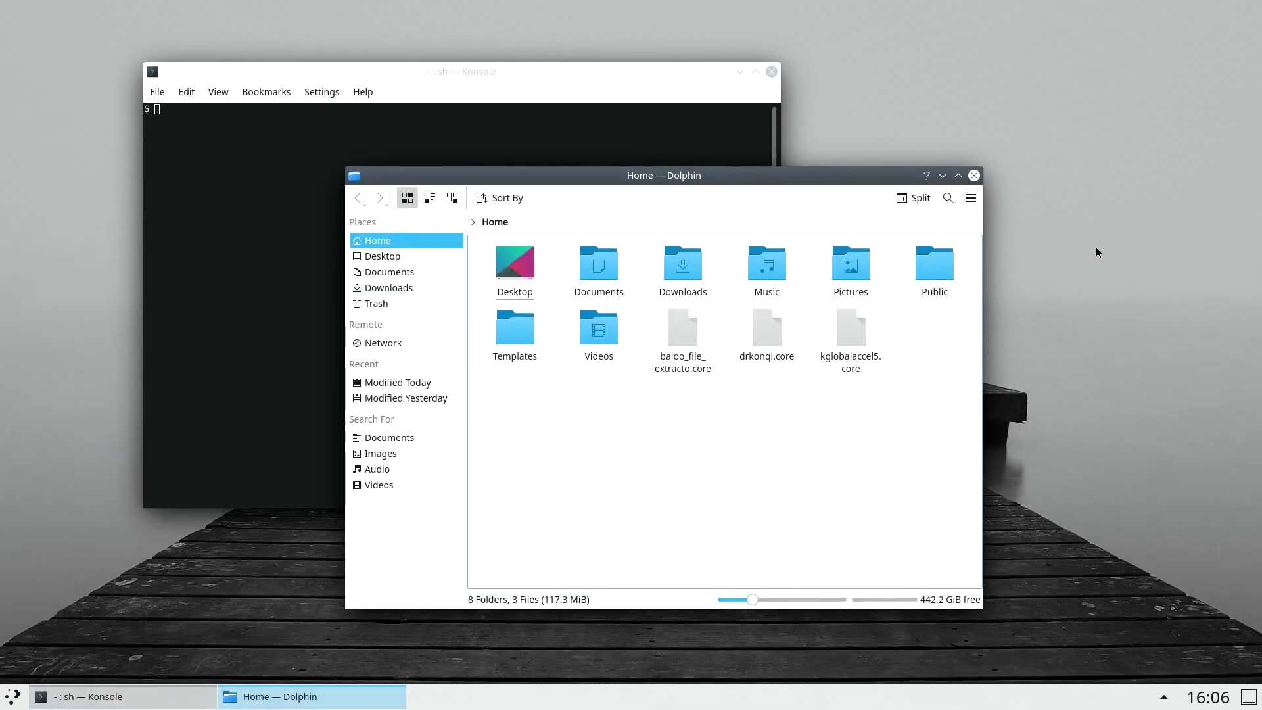
key("alt+Tab")
key("alt+Tab")
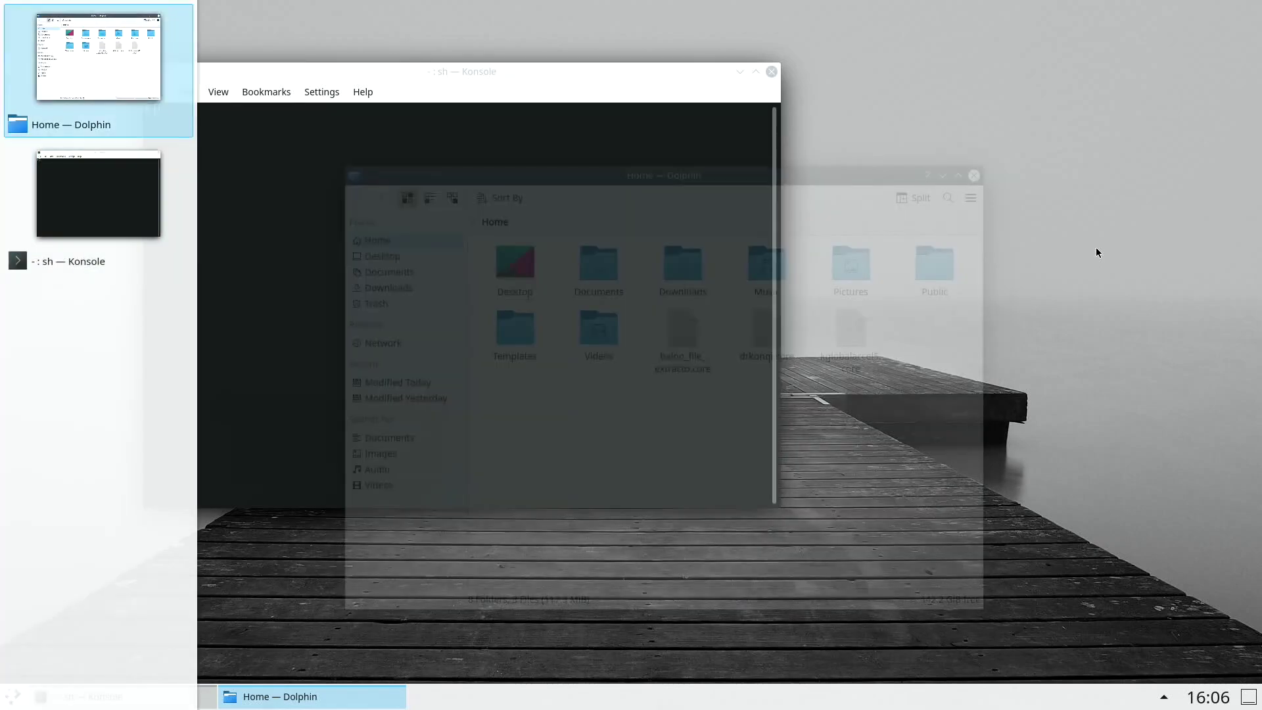
key("alt+Tab")
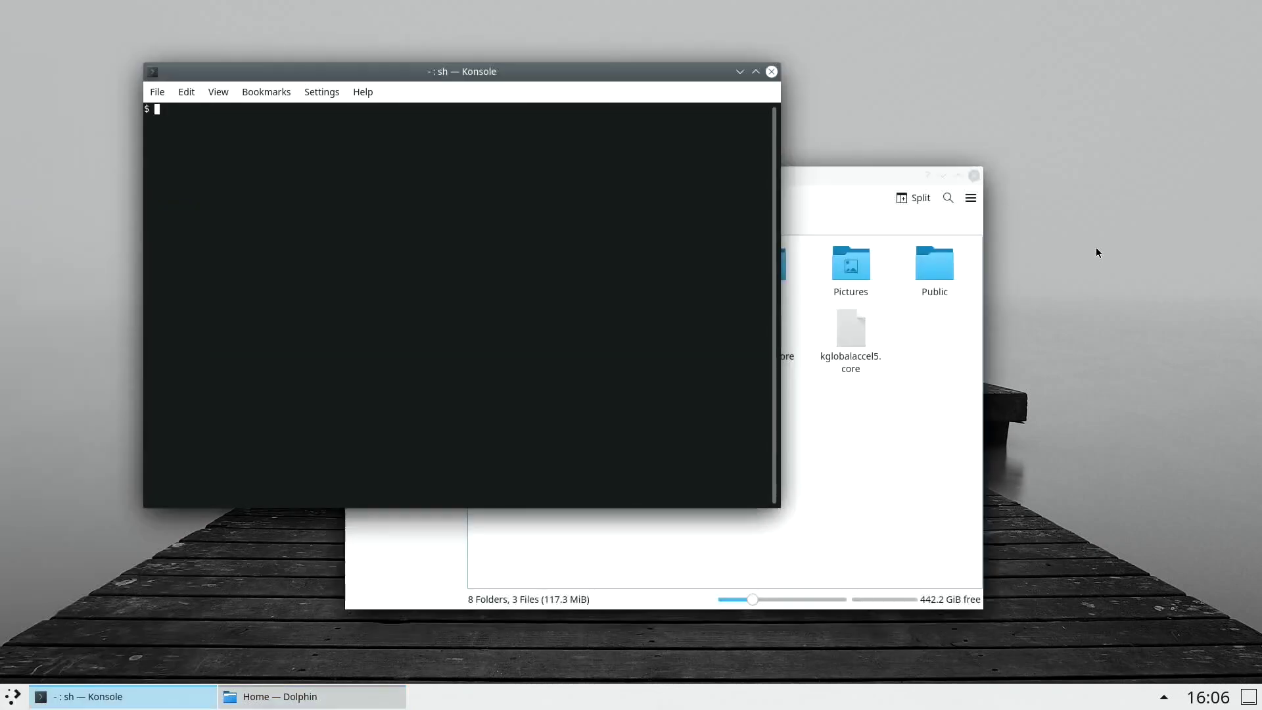
Tile Konsole on the left half of the desktop and Dolphin on the right half, trying Dolphin's other tiling positions too.
left_click_drag(437, 78, 5, 186)
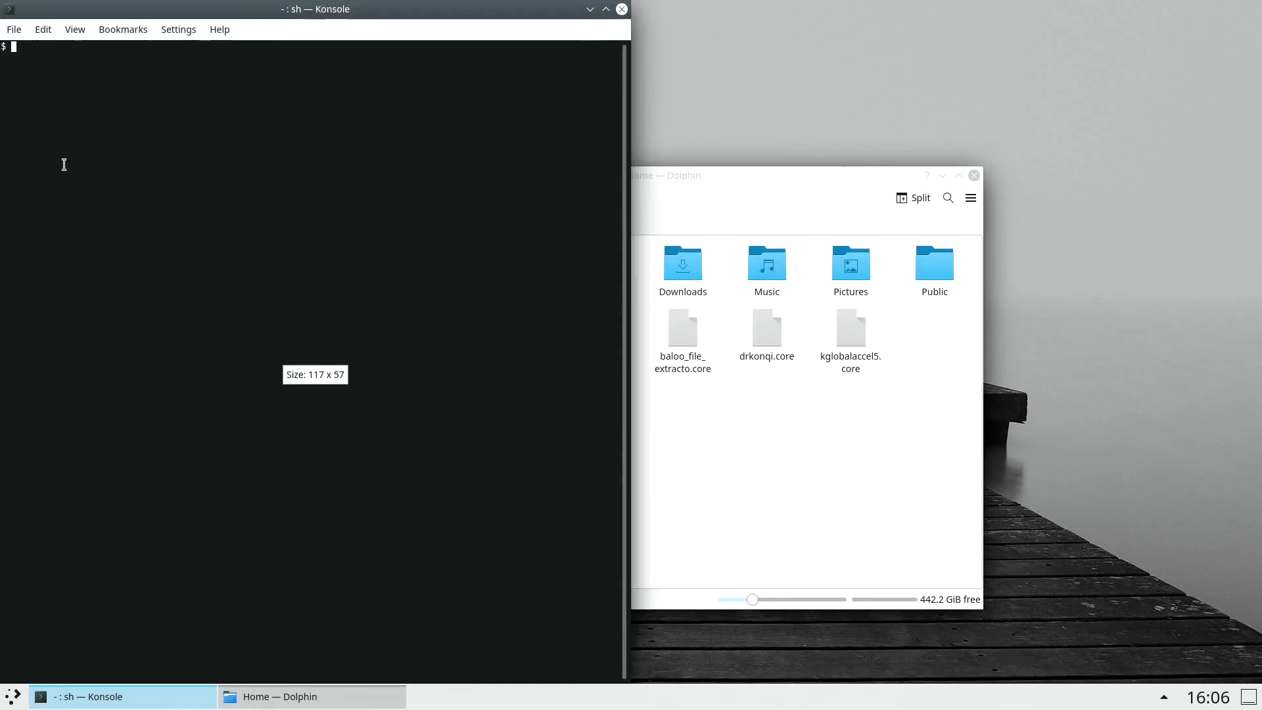
left_click(720, 188)
left_click_drag(723, 192, 1260, 217)
key("super+Up")
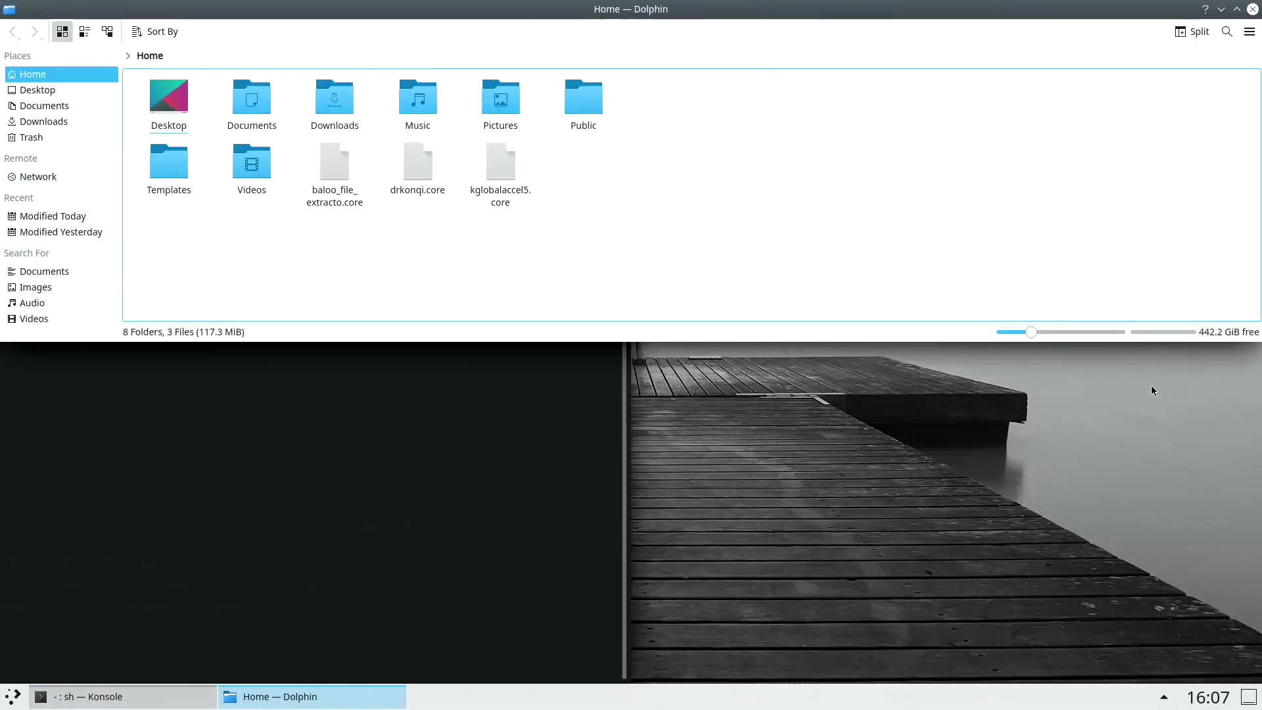
key("super+Left")
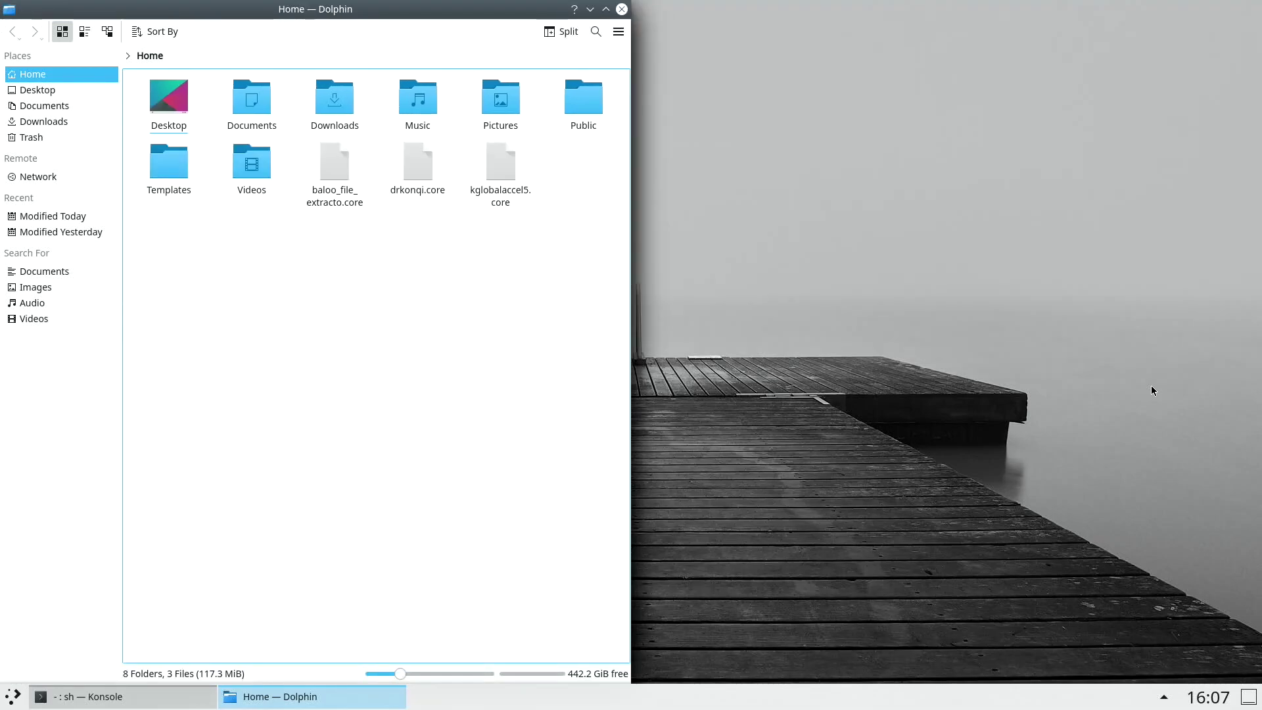
key("super+Down")
key("super+Right")
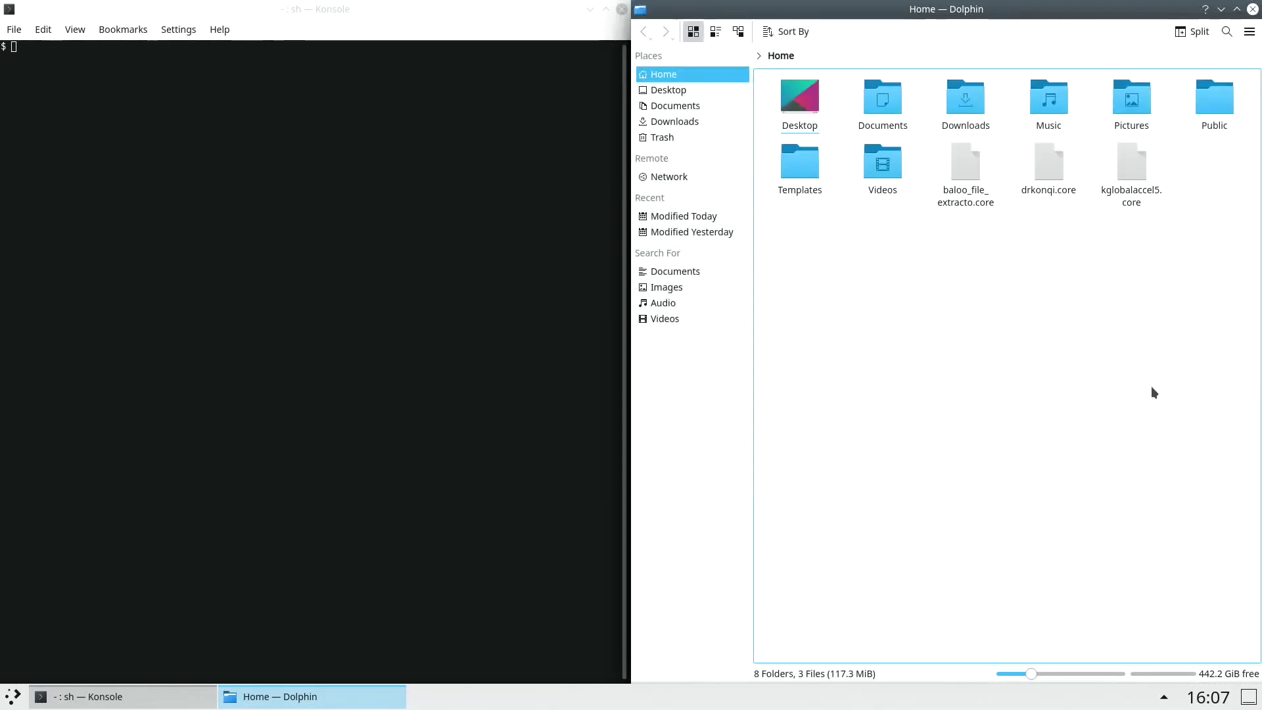
Restore the Dolphin and Konsole windows from their tiled layout to floating windows, and close Konsole.
left_click_drag(1043, 40, 698, 159)
left_click_drag(449, 22, 651, 71)
left_click(828, 71)
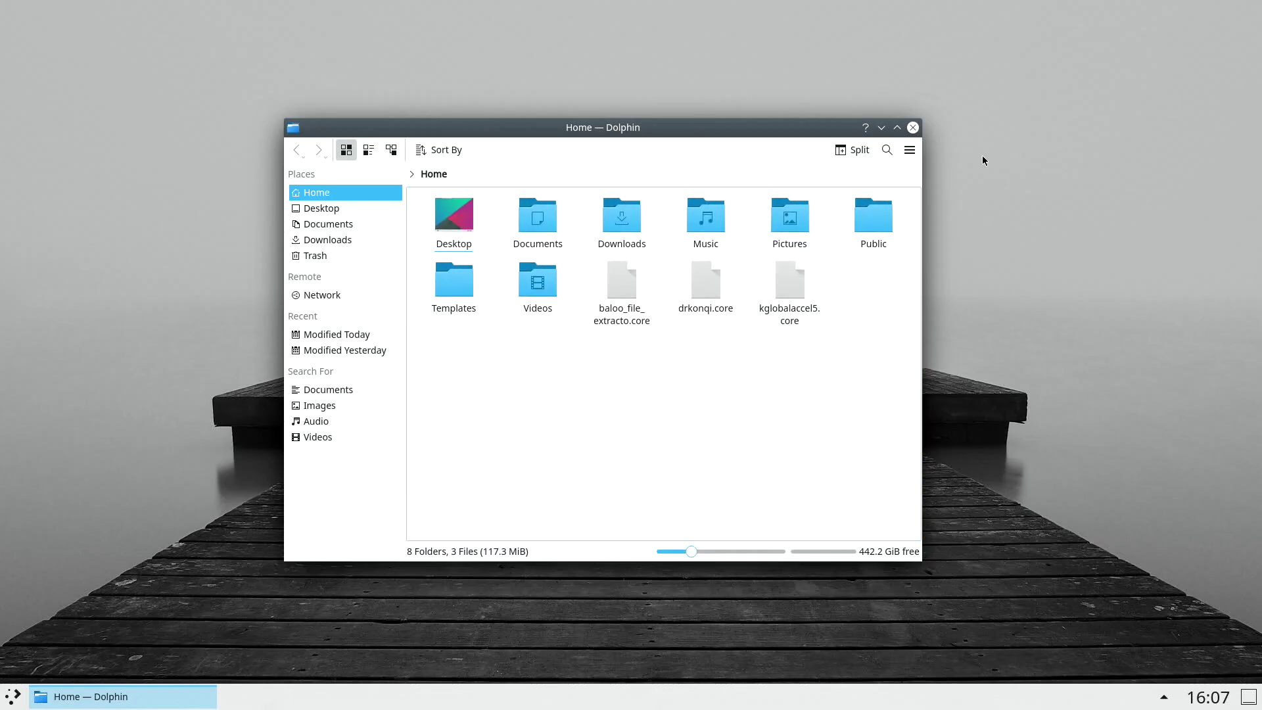
Examine Dolphin's main options, its file search bar and the split view, closing each one.
left_click(911, 151)
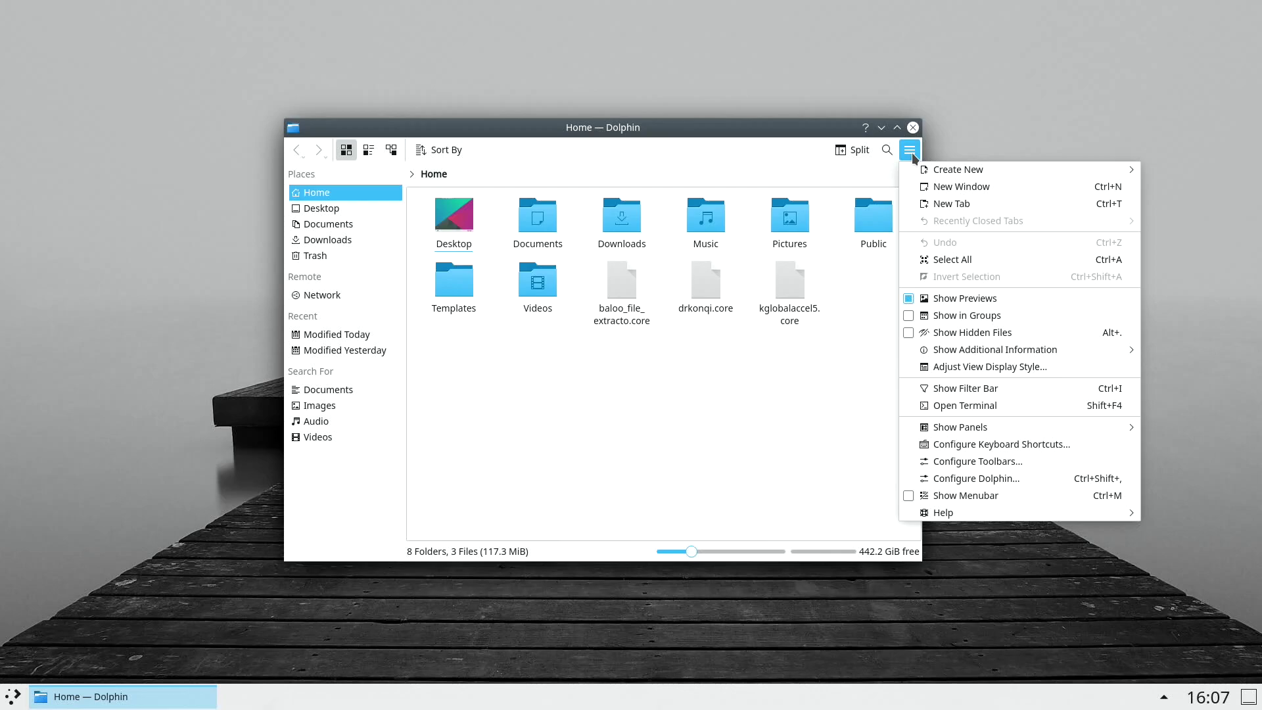
left_click(912, 152)
left_click(884, 155)
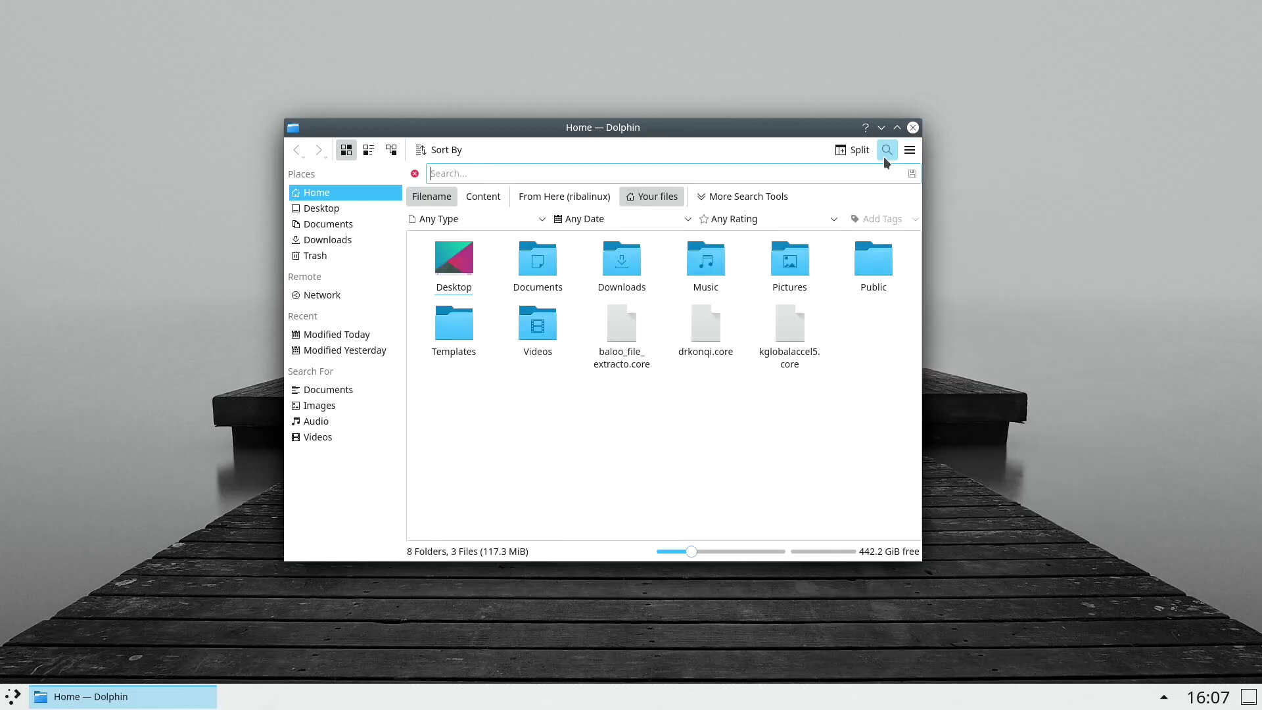
left_click(413, 174)
left_click(841, 152)
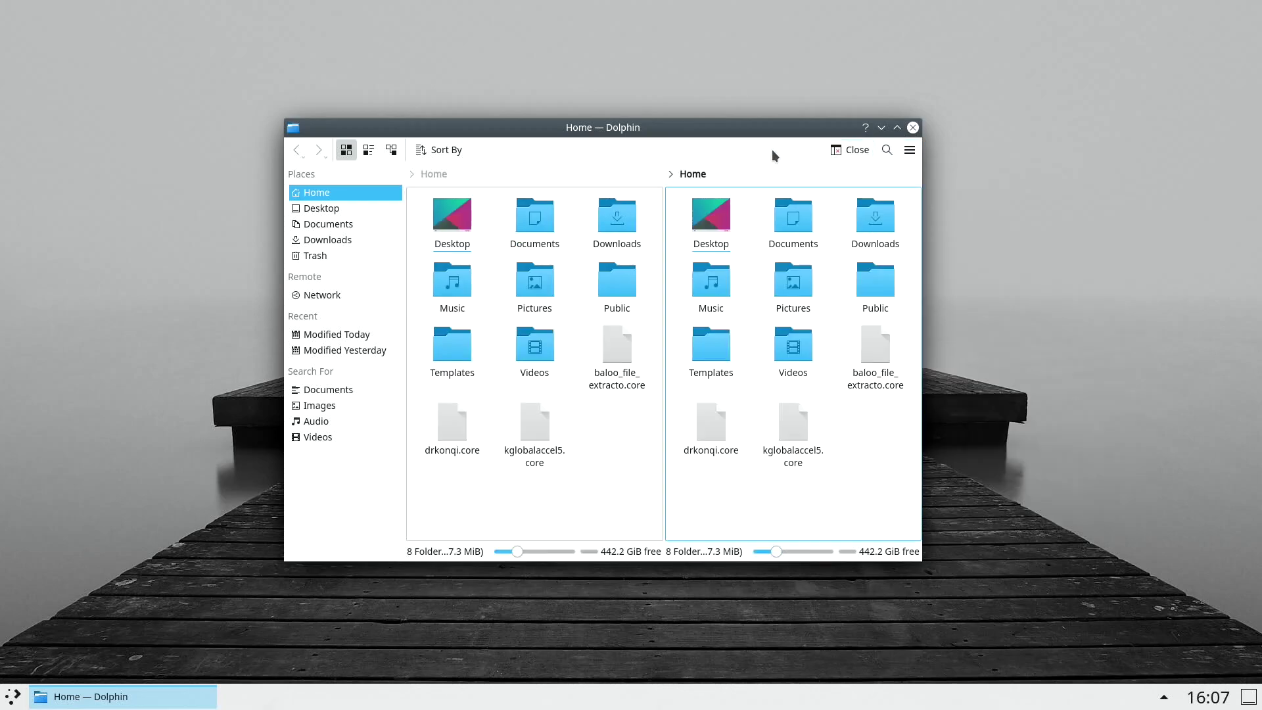
left_click(840, 152)
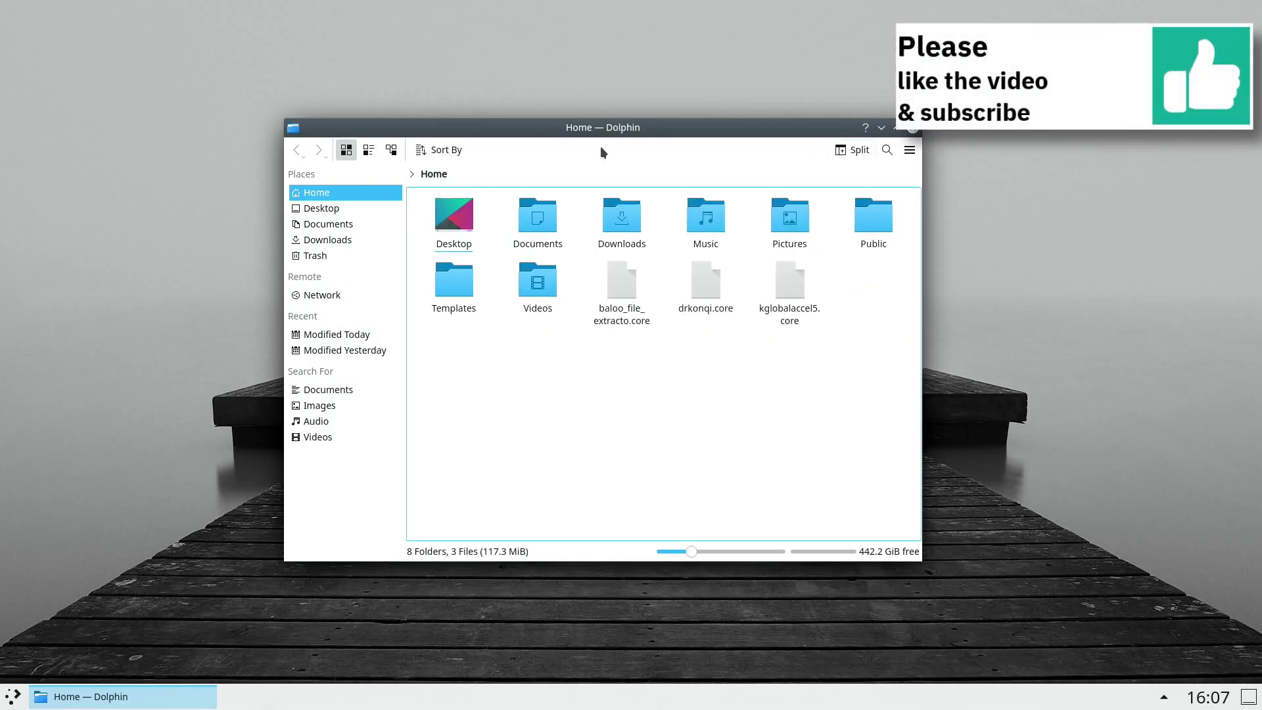
Check Dolphin's sorting options, view the Home folder as a detailed tree and return to the icons view.
left_click(459, 153)
left_click(458, 152)
left_click(391, 150)
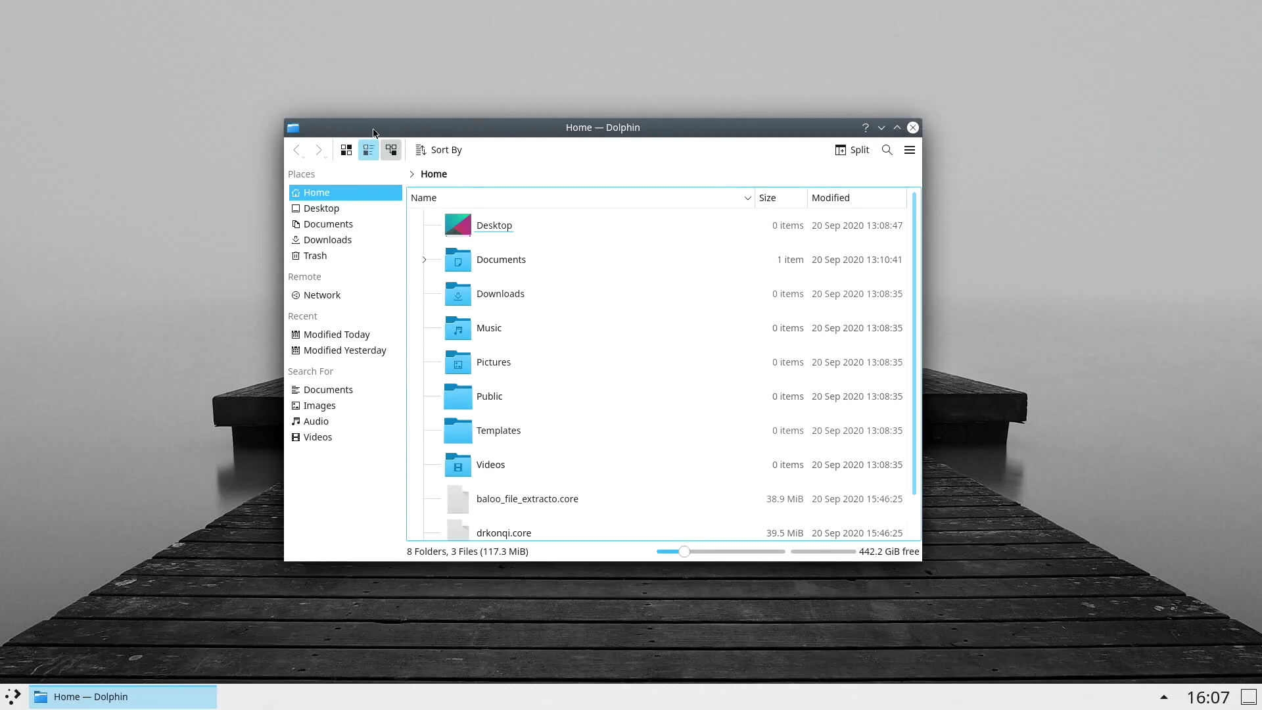
left_click(345, 149)
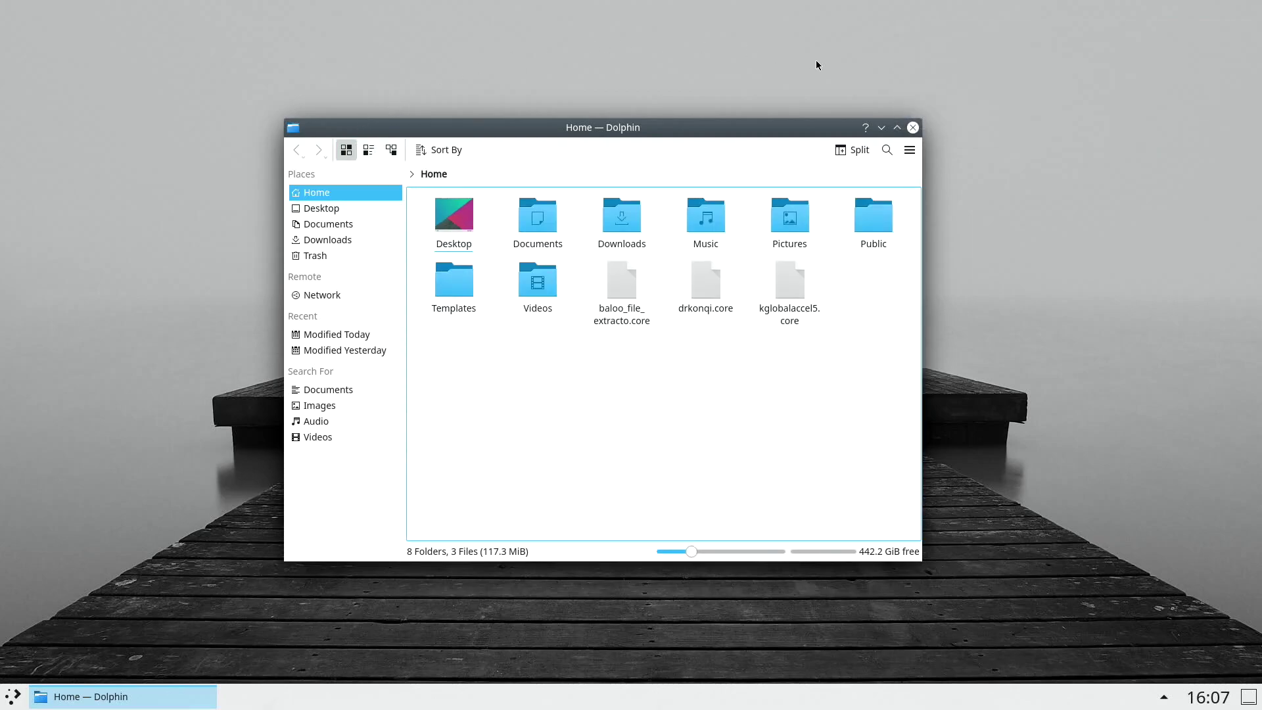
Maximize the Dolphin window and restore its size, and minimize it and bring it back.
left_click(896, 129)
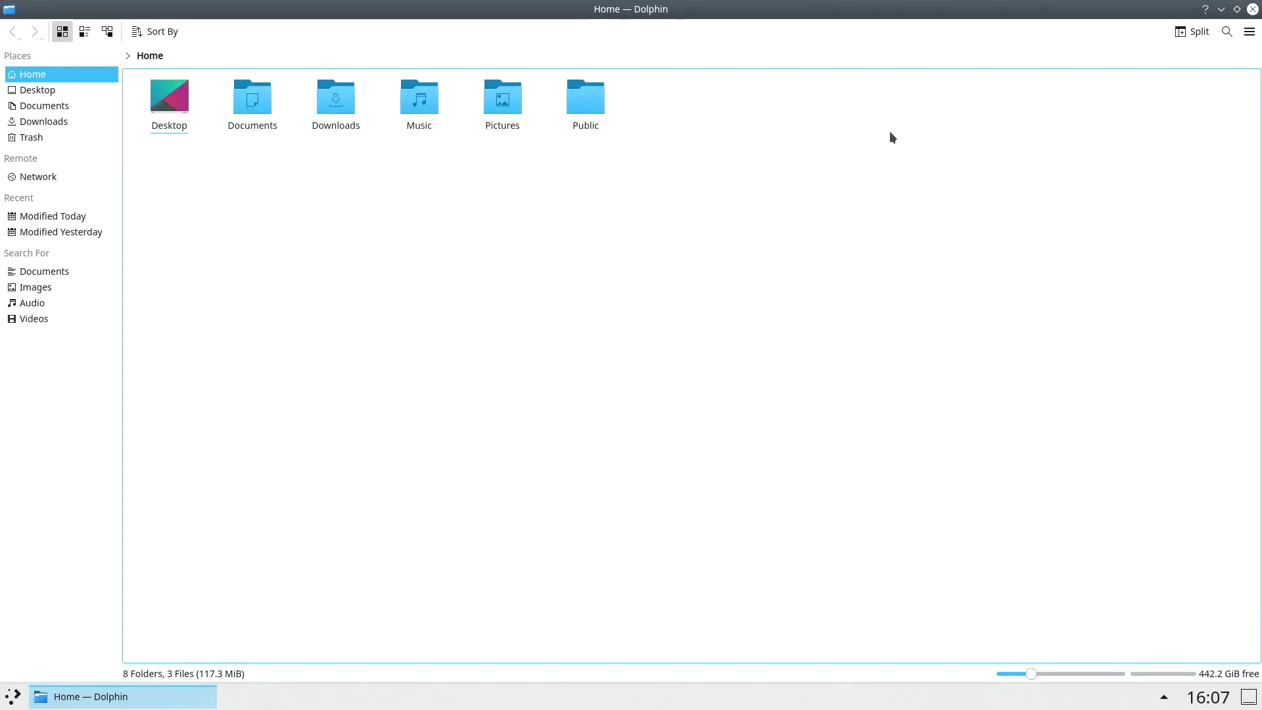
left_click(1236, 9)
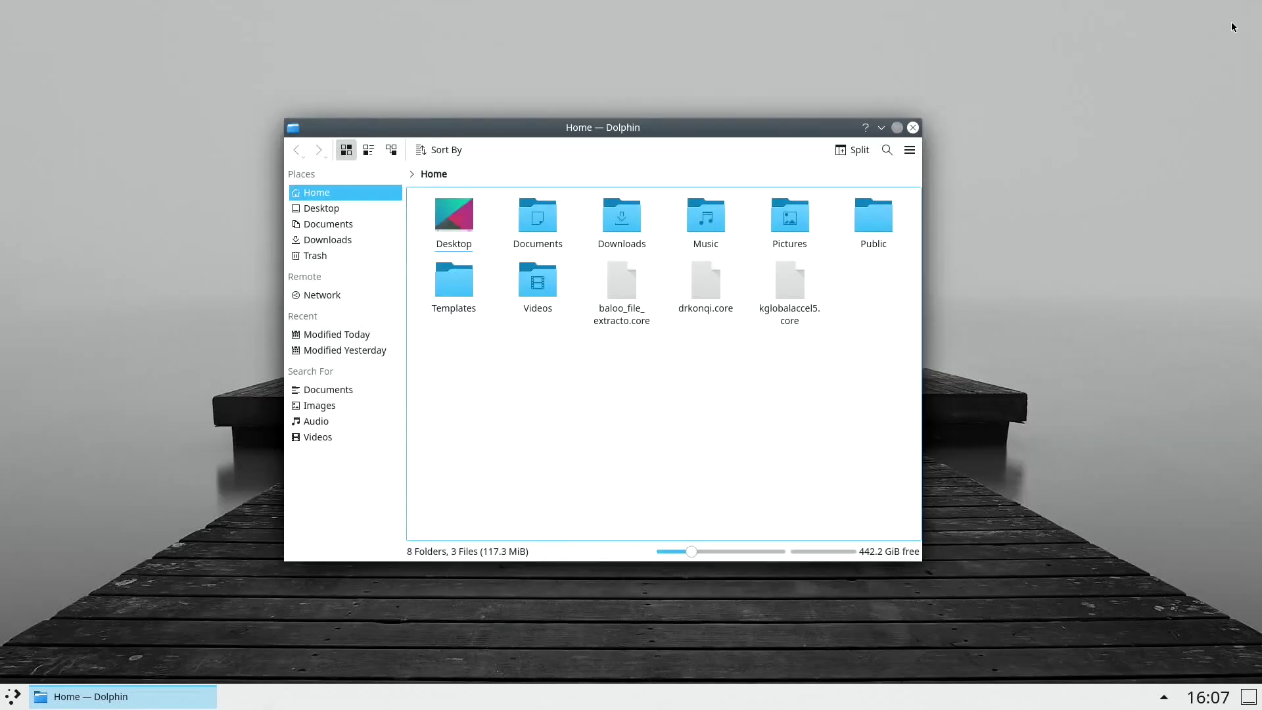
left_click(881, 128)
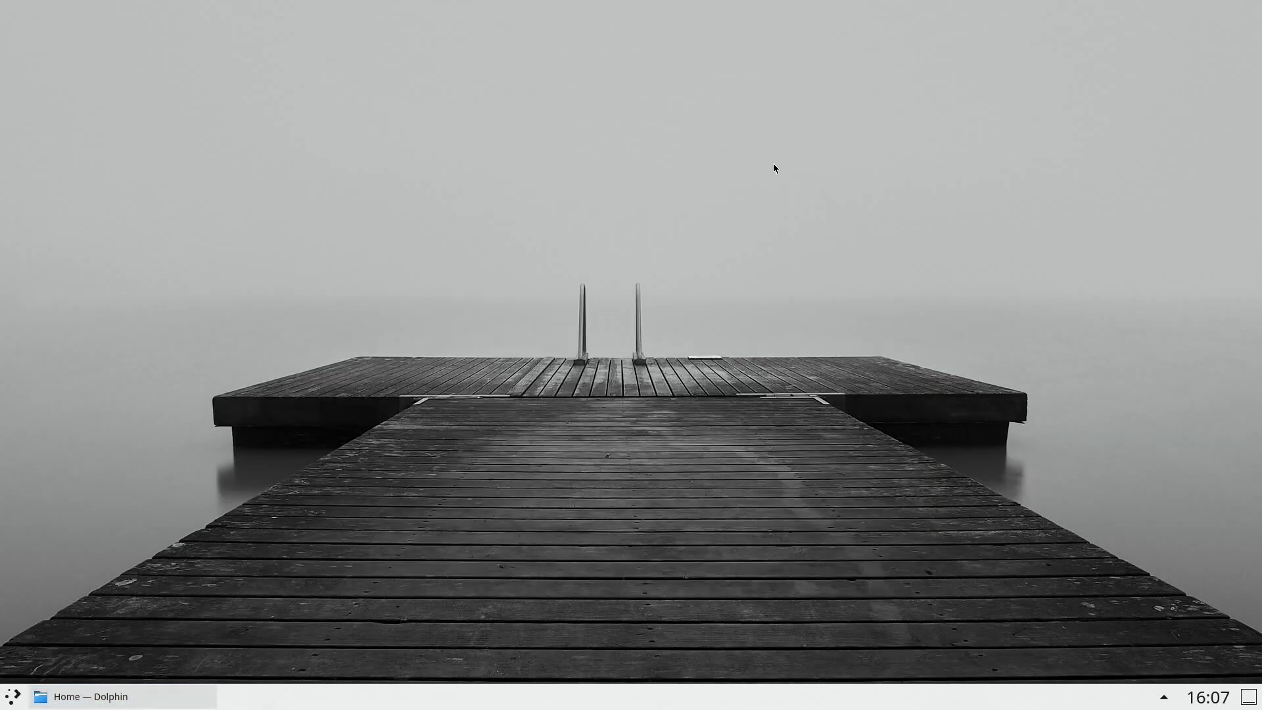
left_click(146, 693)
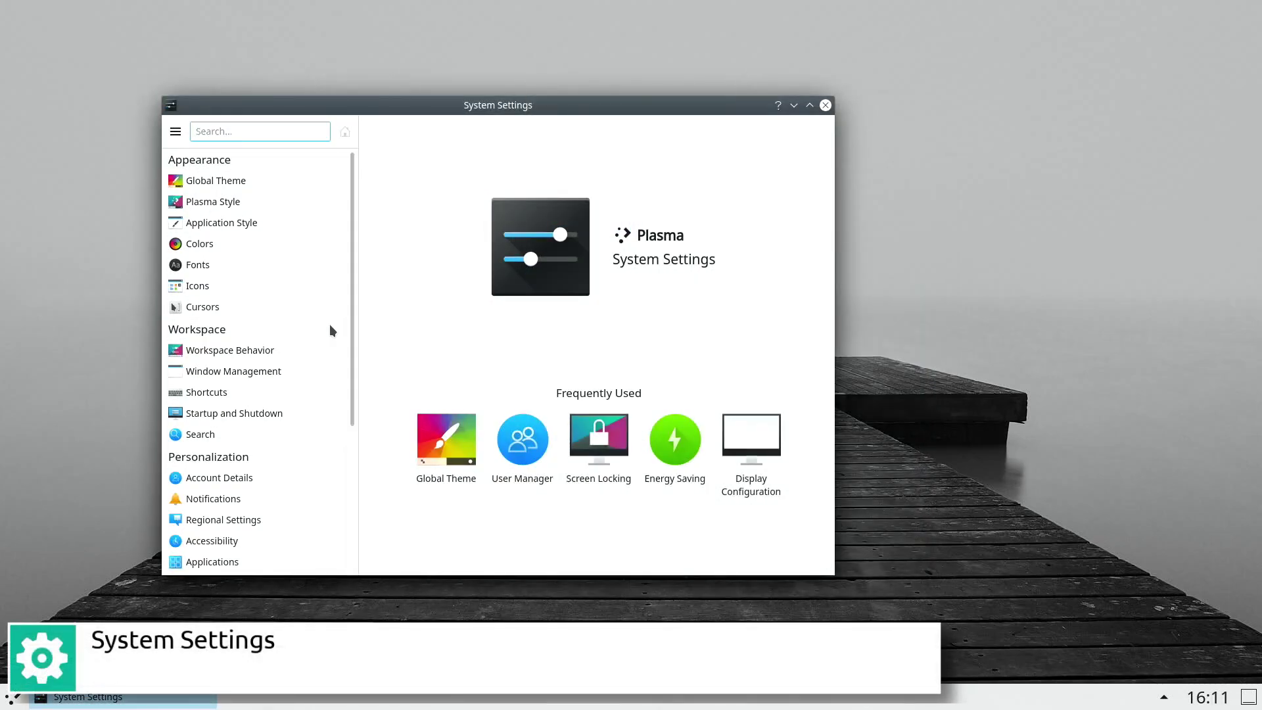
Look through the list of configuration categories in System Settings.
scroll(329, 325, "down", 3)
scroll(330, 325, "down", 5)
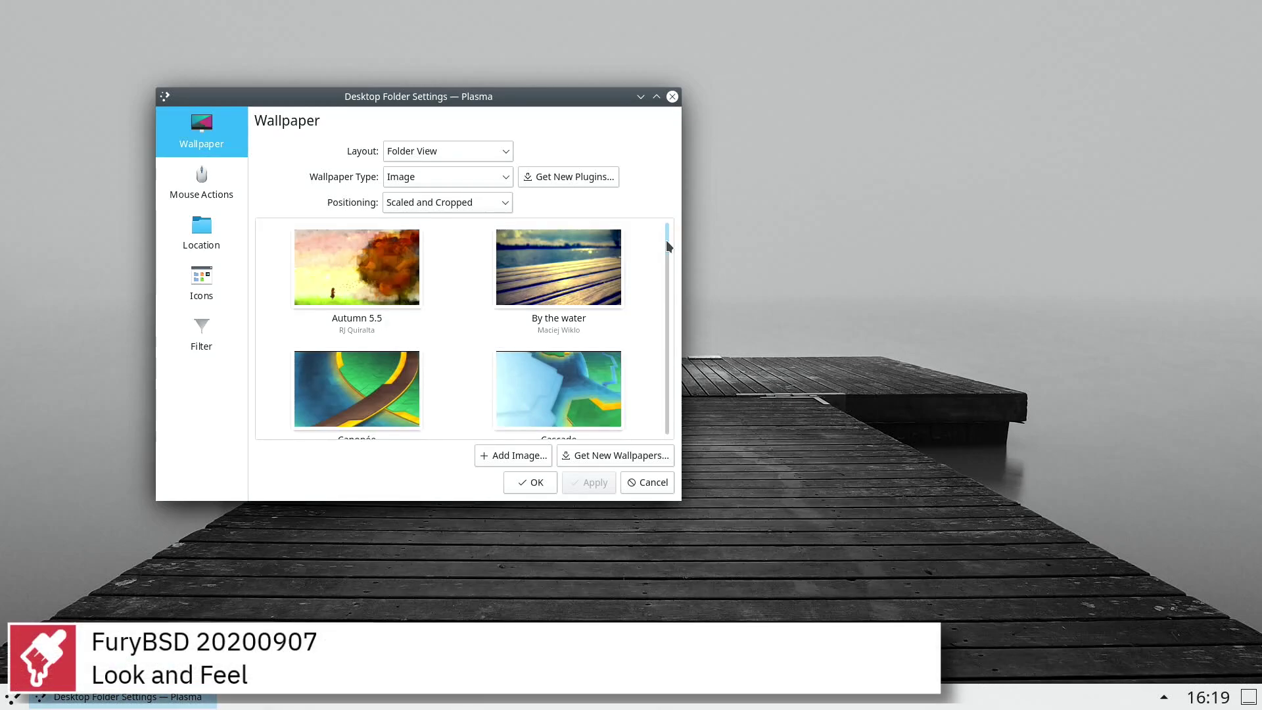
Browse the whole collection of wallpapers offered in the desktop folder settings.
scroll(666, 241, "down", 2)
scroll(666, 241, "down", 5)
scroll(666, 241, "down", 5)
scroll(666, 241, "down", 5)
scroll(666, 240, "down", 5)
scroll(667, 242, "down", 1)
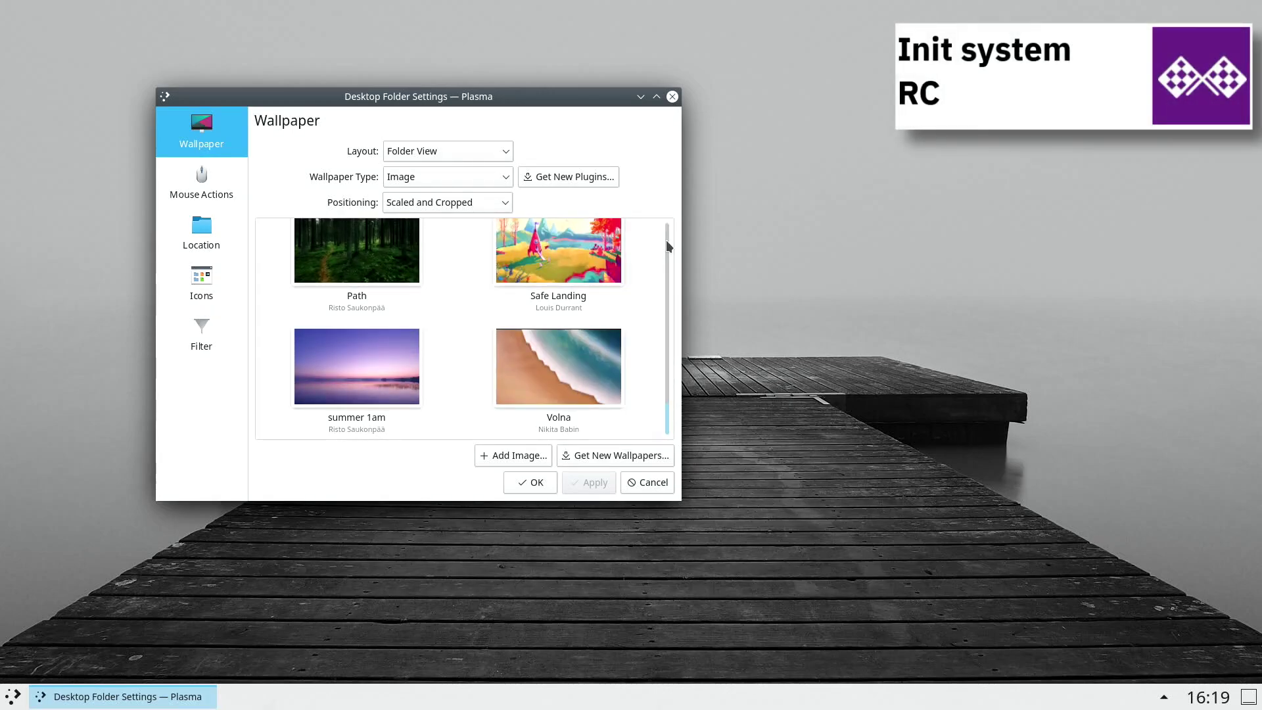
Review the remaining desktop folder settings, from Mouse Actions and Location to Icons and Filter.
left_click(205, 178)
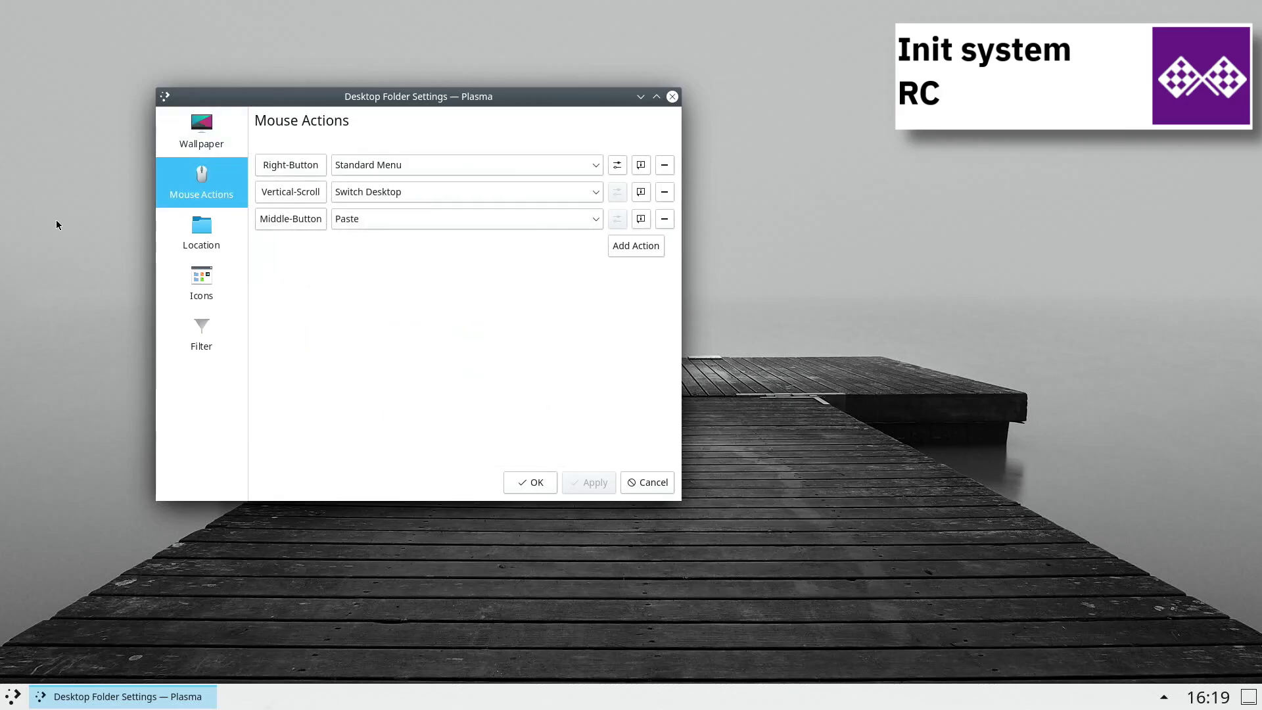
left_click(165, 240)
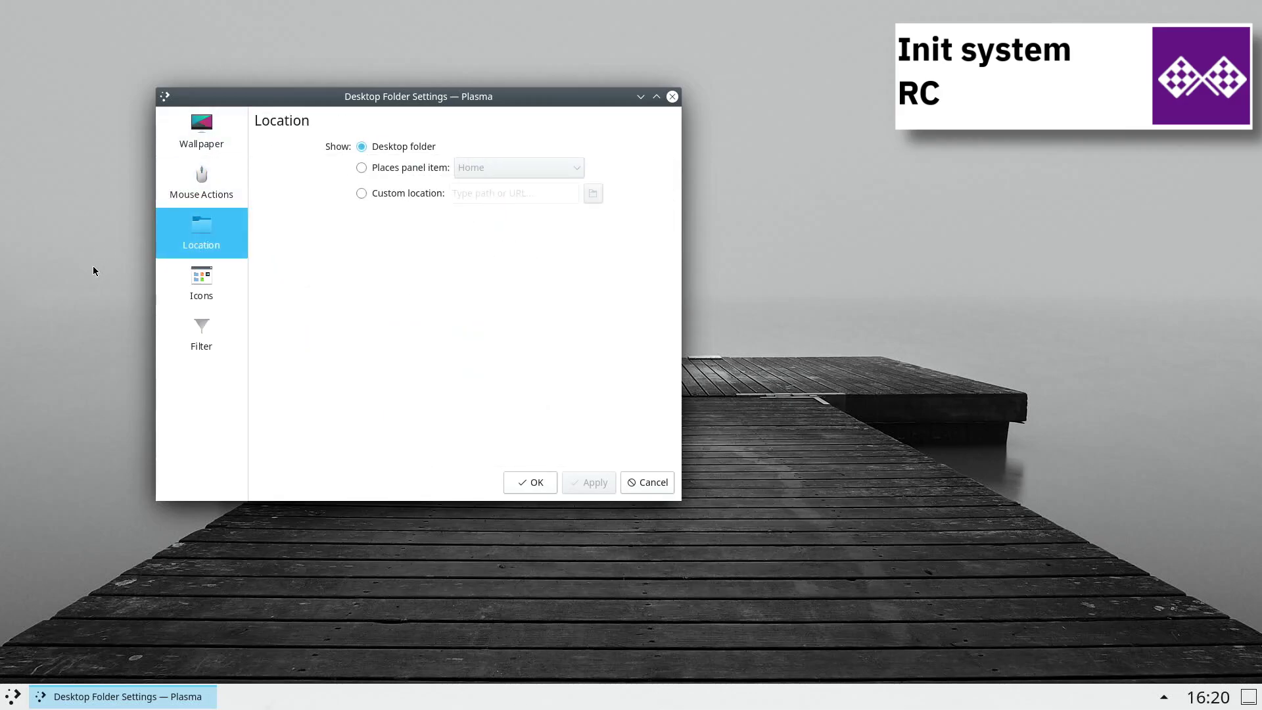
left_click(181, 296)
key("Down")
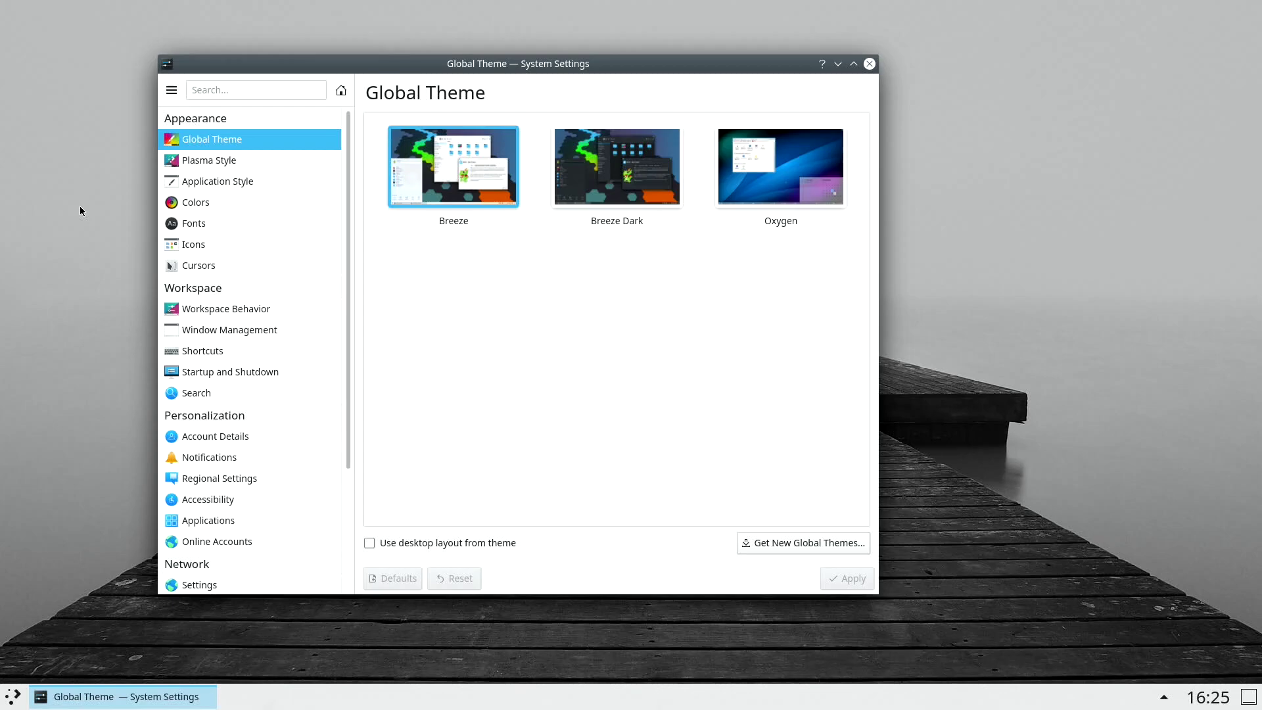
Review the Plasma Style, Application Style and Window Decorations themes in System Settings, and return to the main category list.
key("Down")
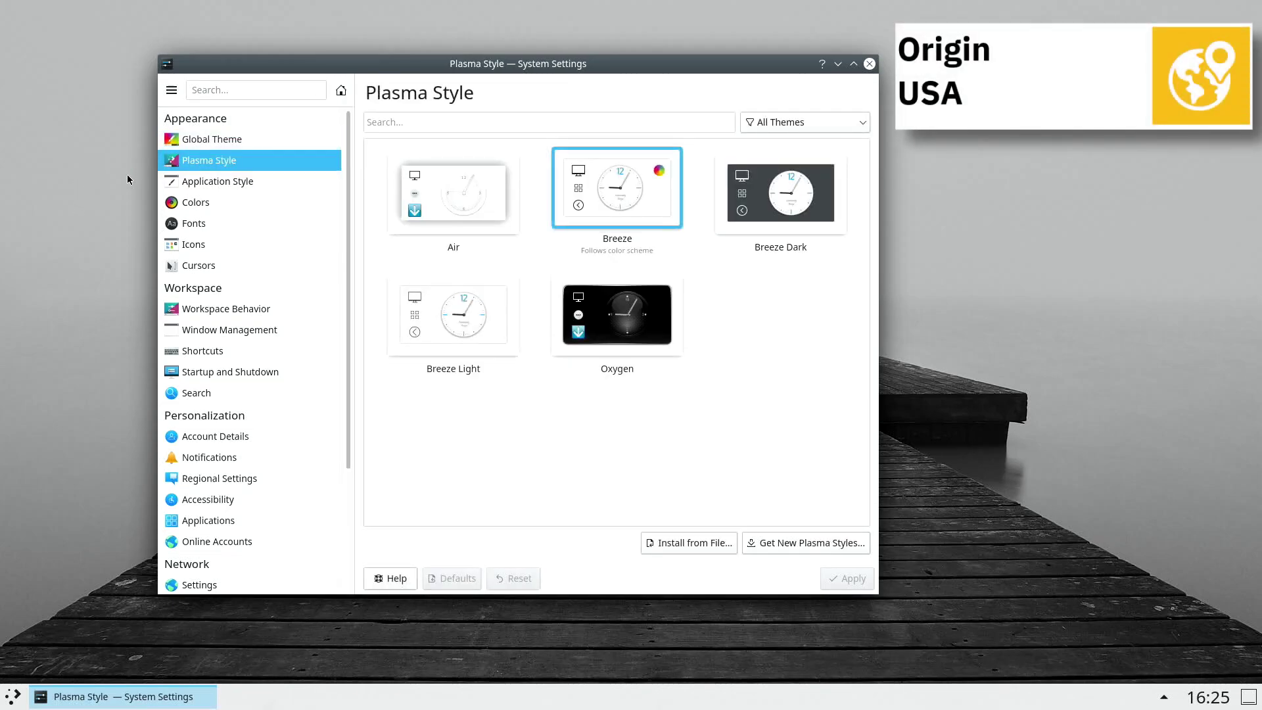
key("Down")
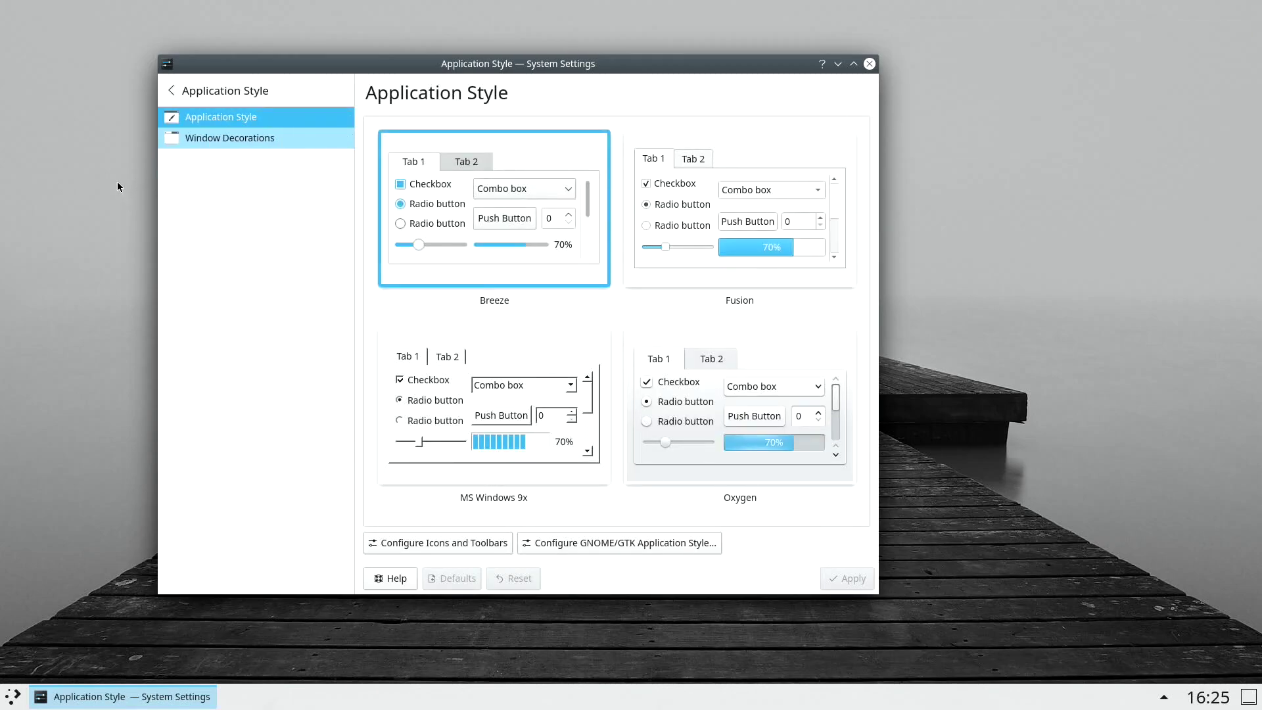
left_click(169, 139)
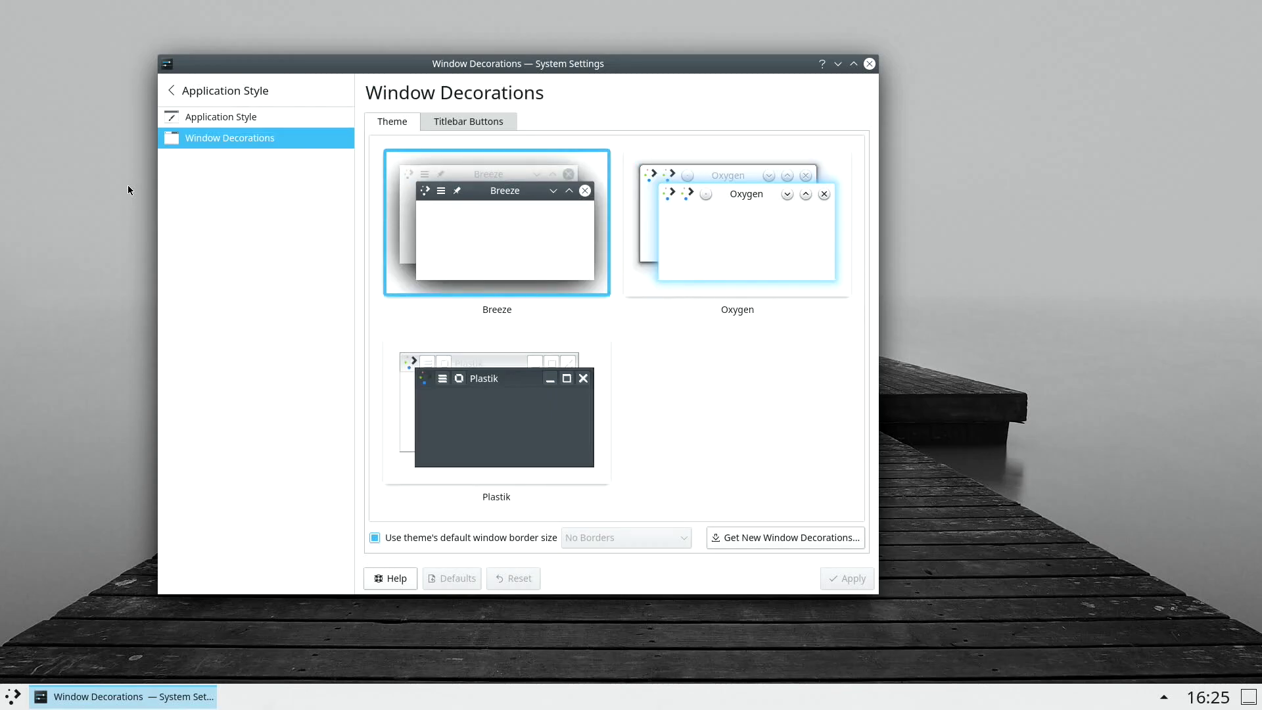
left_click(172, 92)
Review the Colors schemes, the Fonts settings and the installed fonts in Font Management, and return to the category list.
key("Down")
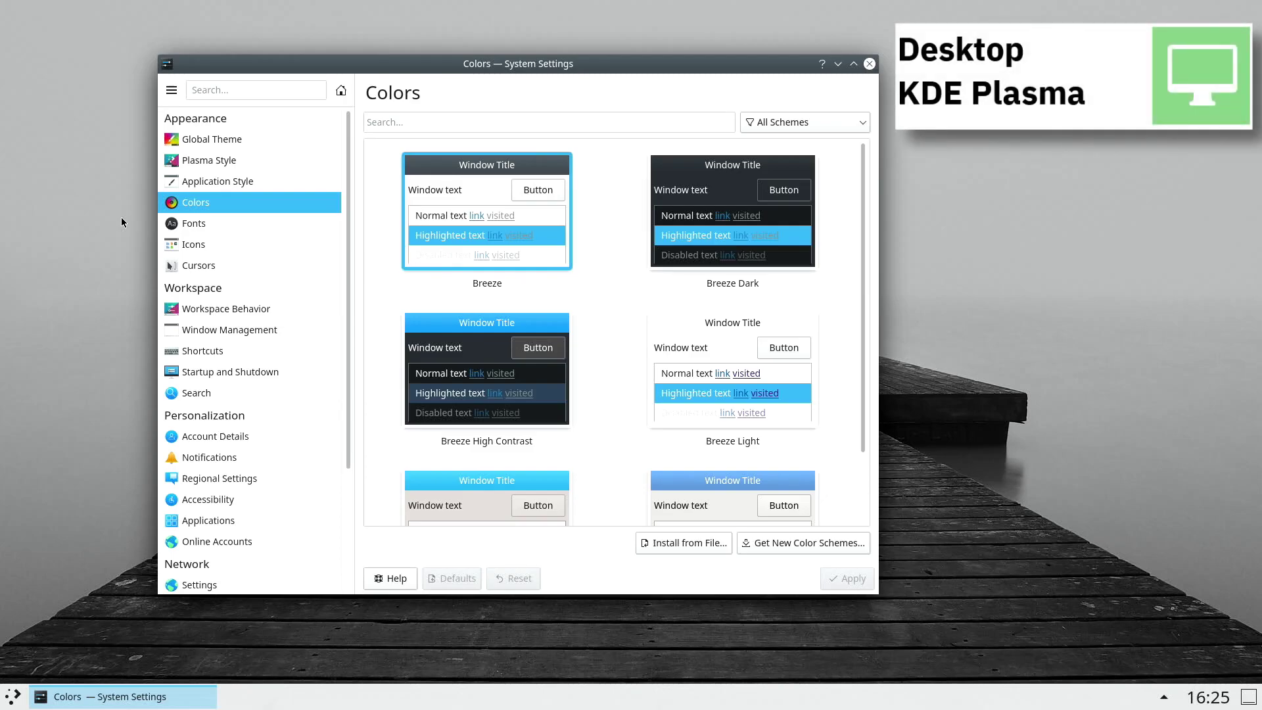
key("Down")
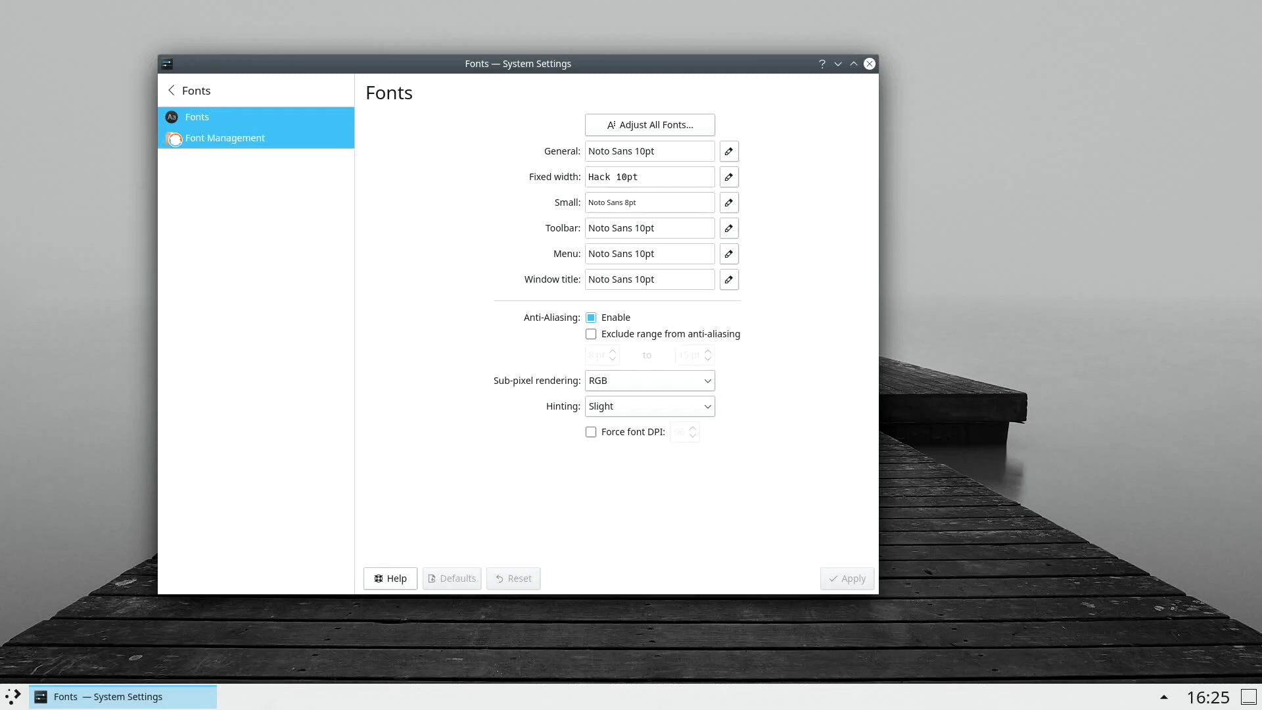
left_click(176, 140)
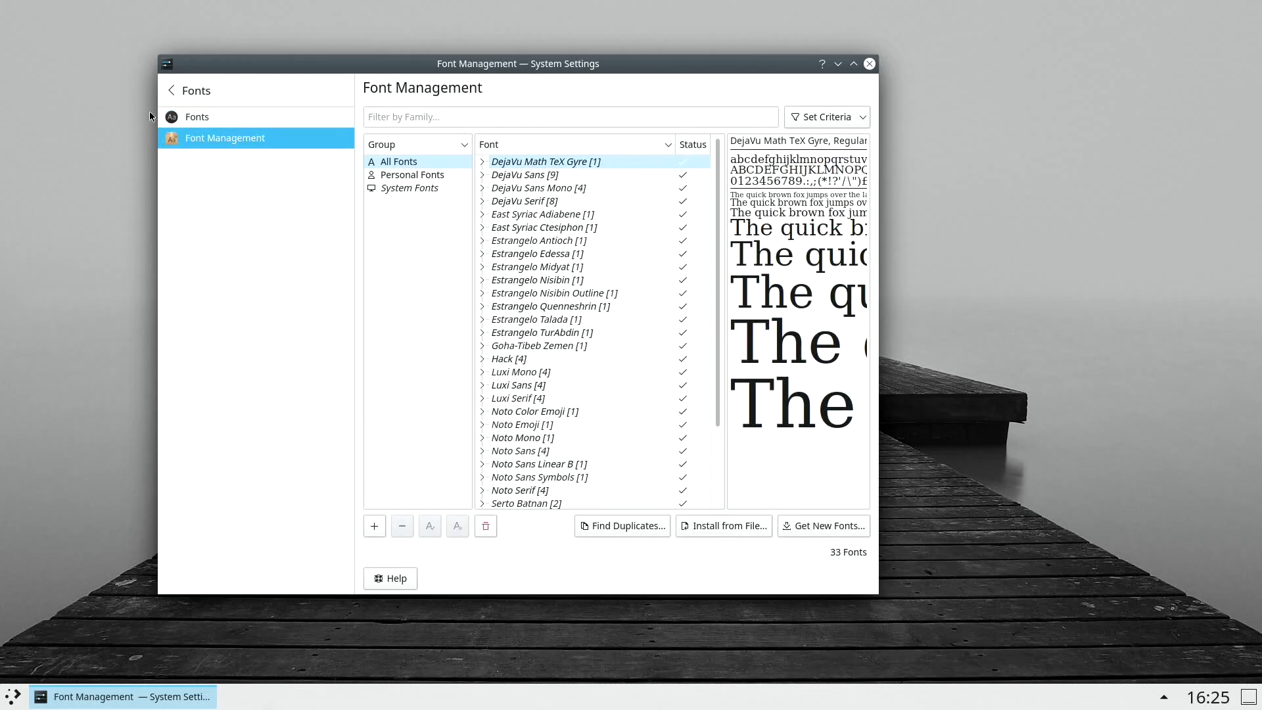
left_click(178, 90)
Review the Icons settings with their Emoticons page, and the Cursors settings.
left_click(176, 244)
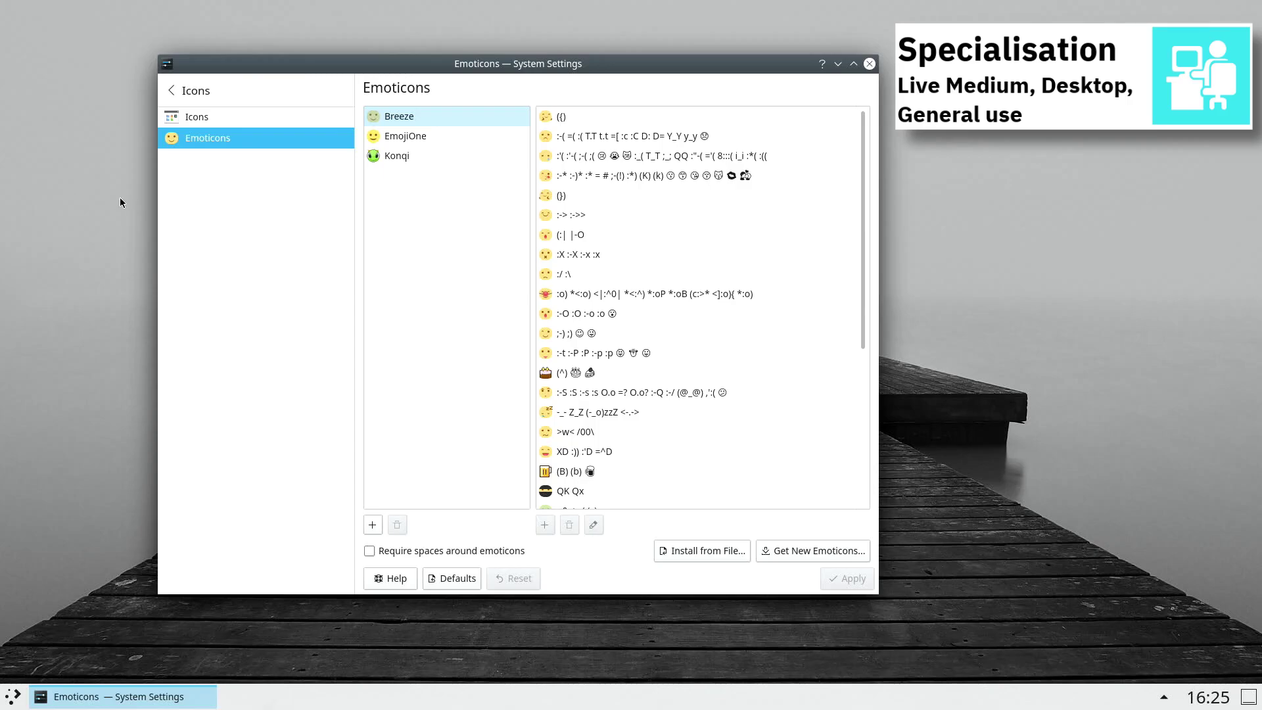
left_click(172, 92)
left_click(176, 266)
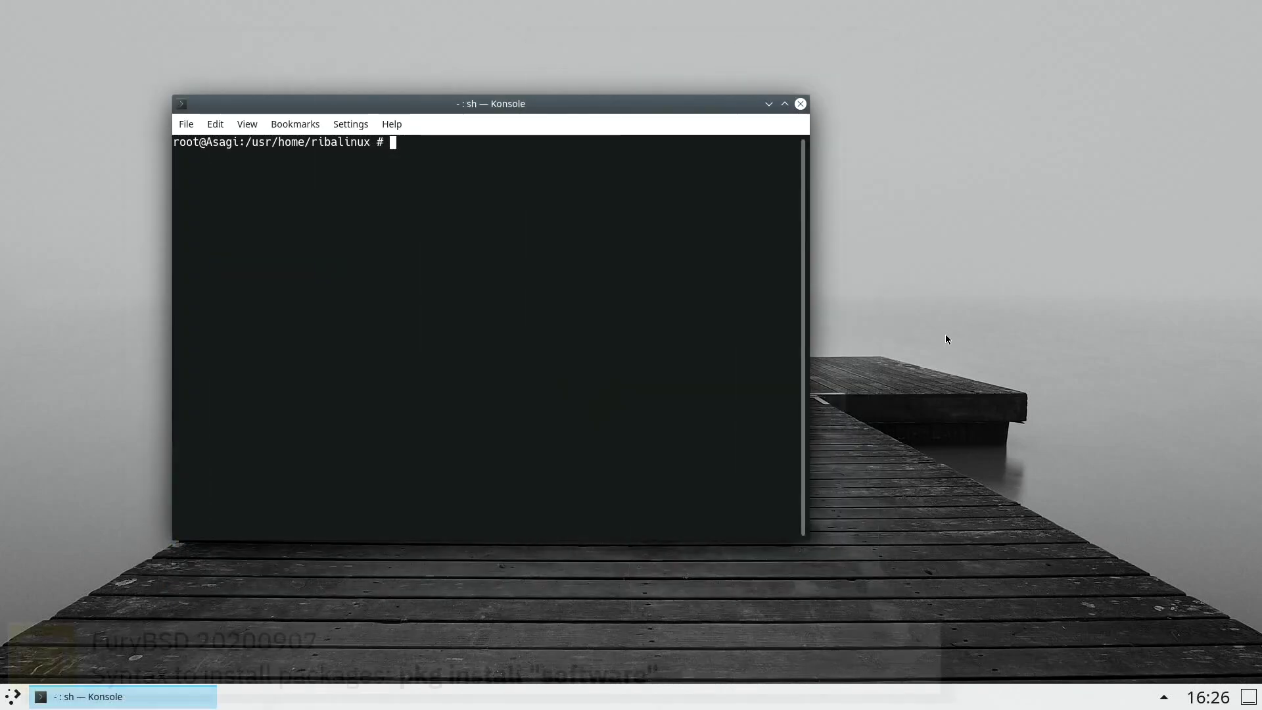
In the Konsole root shell, install the mc package with pkg install mc and accept the installation.
type("pkg in")
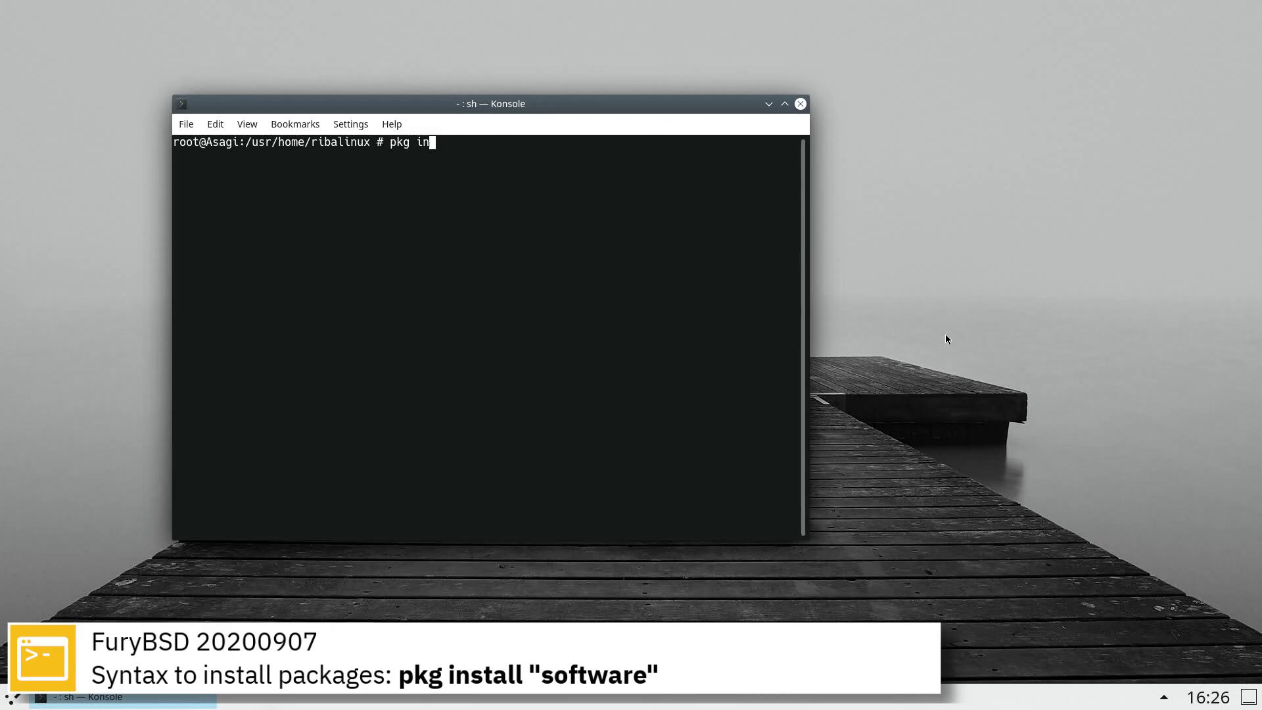
type("stall mc")
key("Return")
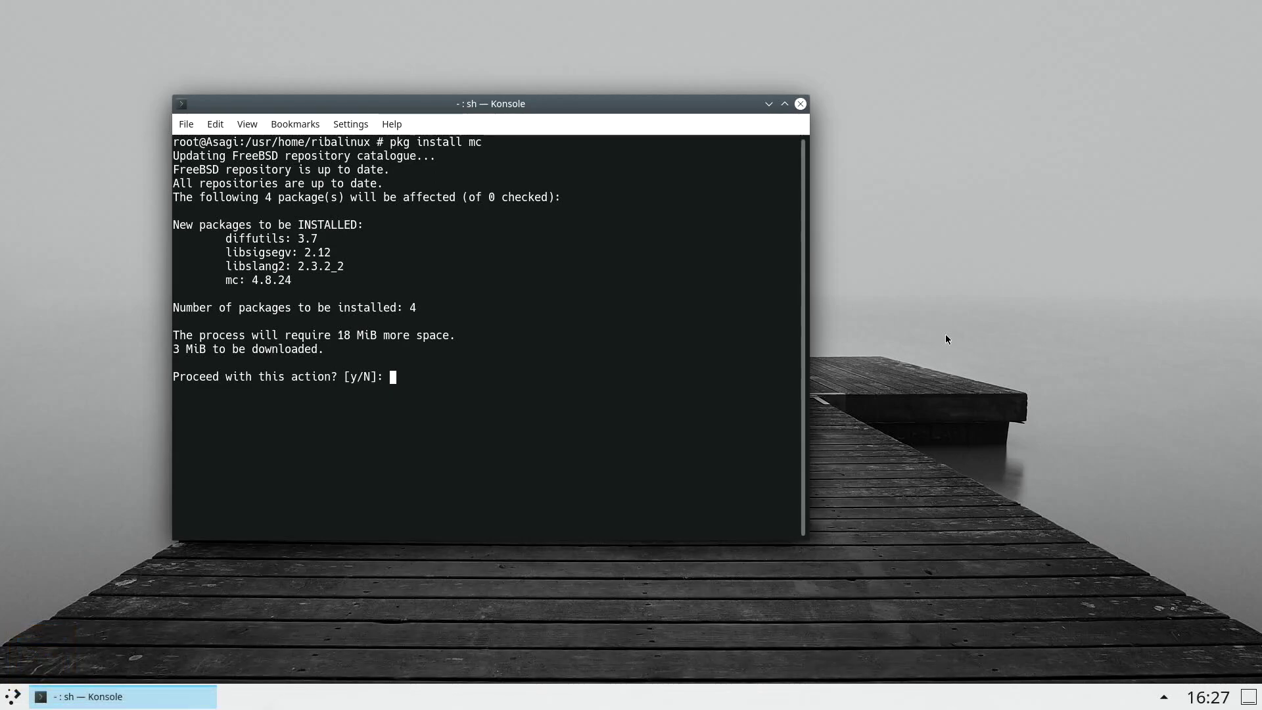
type("y")
key("Return")
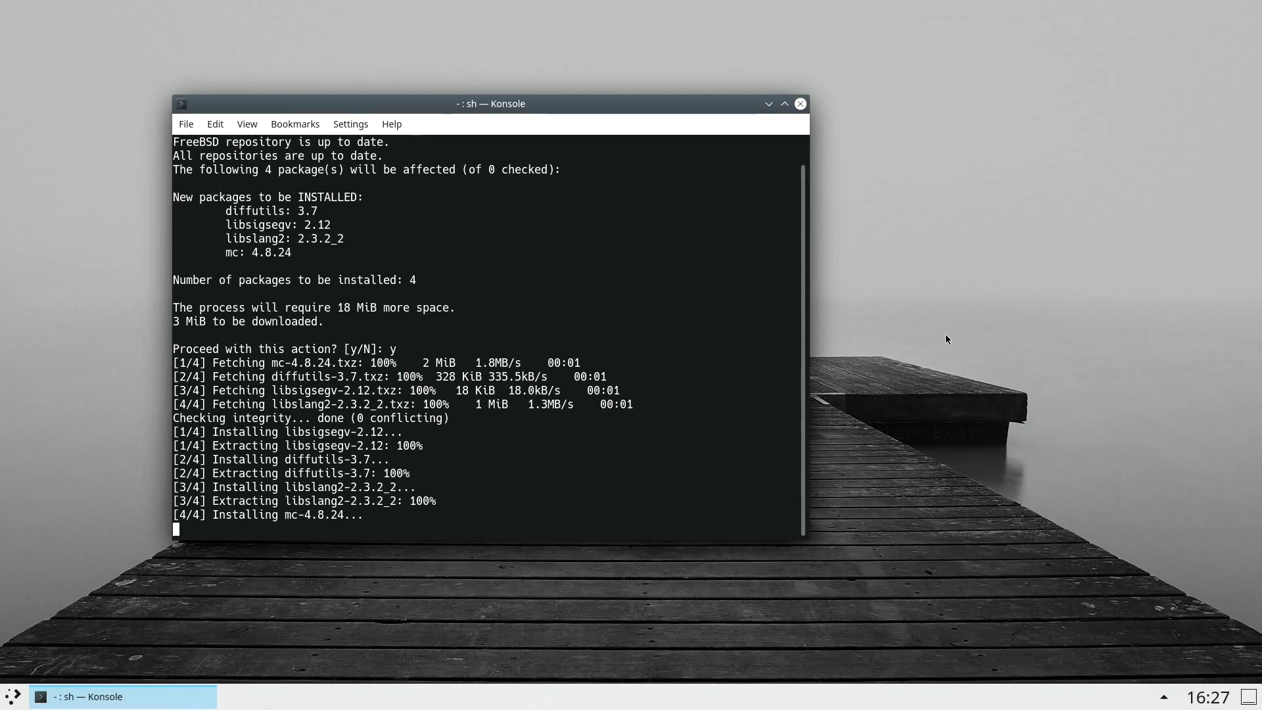
Clear the terminal and print the kernel and system information with uname -a.
key("ctrl+l")
type("uname -a")
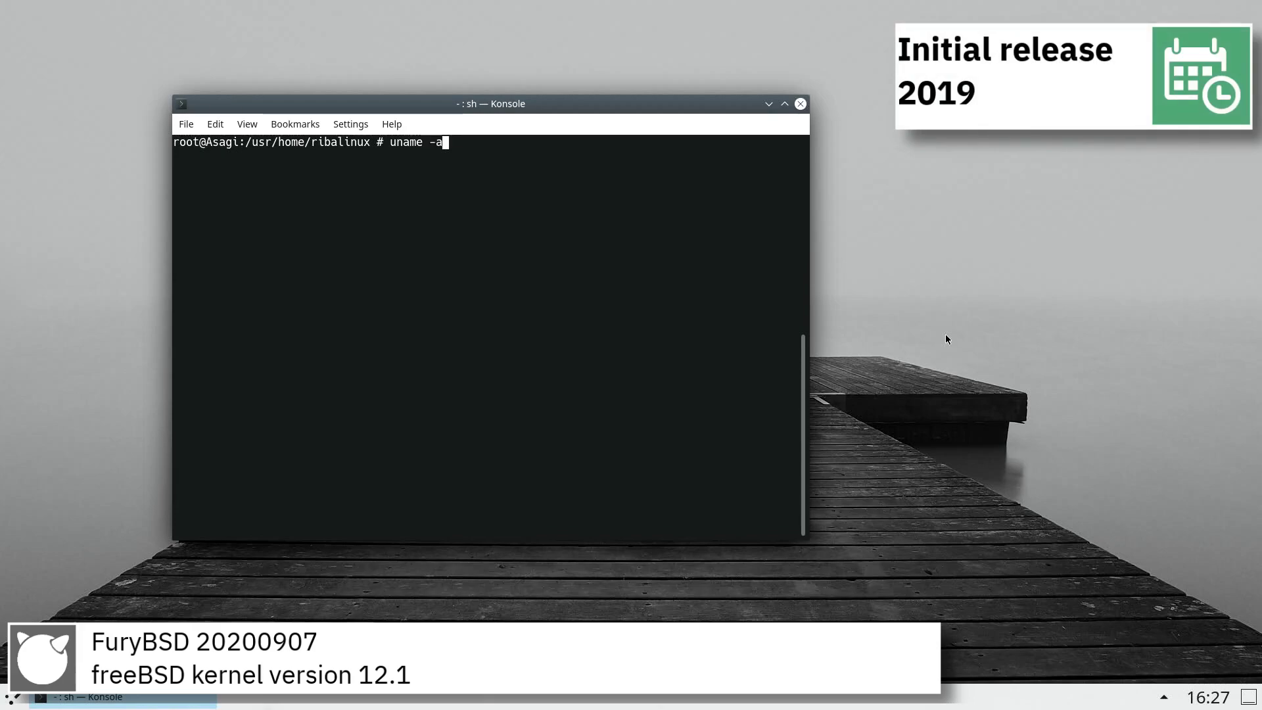
key("Return")
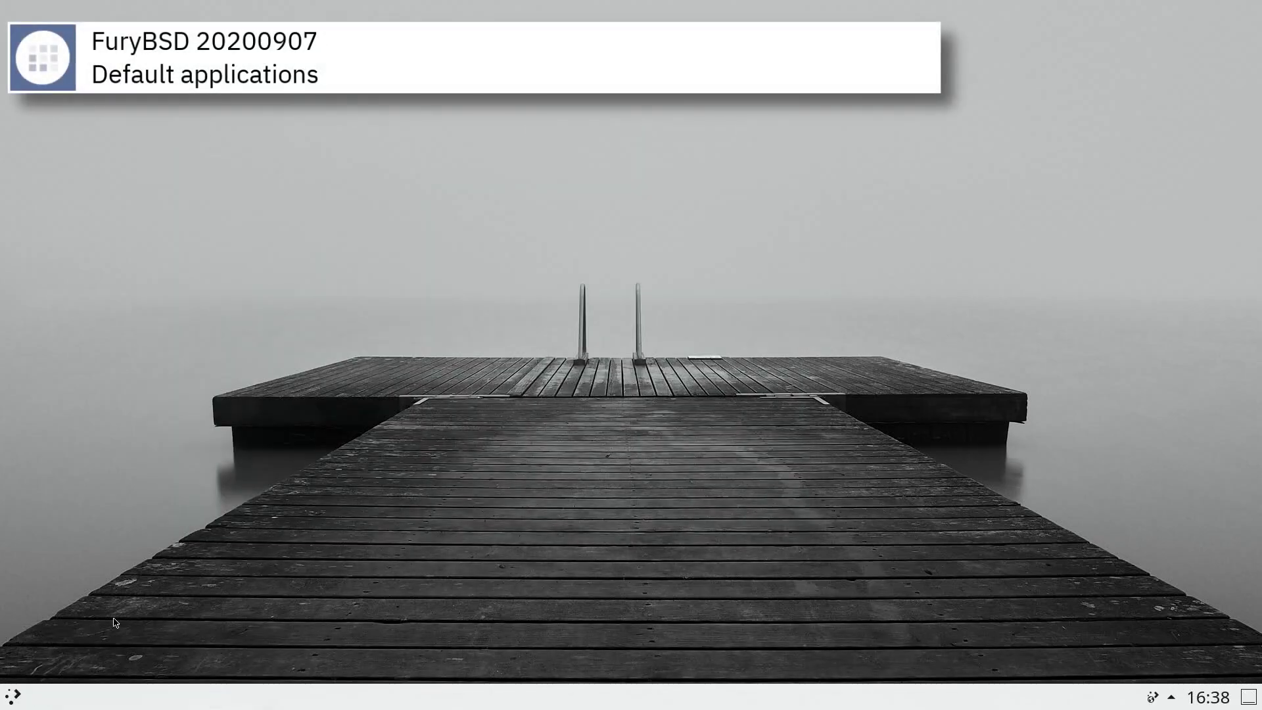
Launch Qt 5 Designer from the Development applications, look at its main window and close it.
left_click(13, 695)
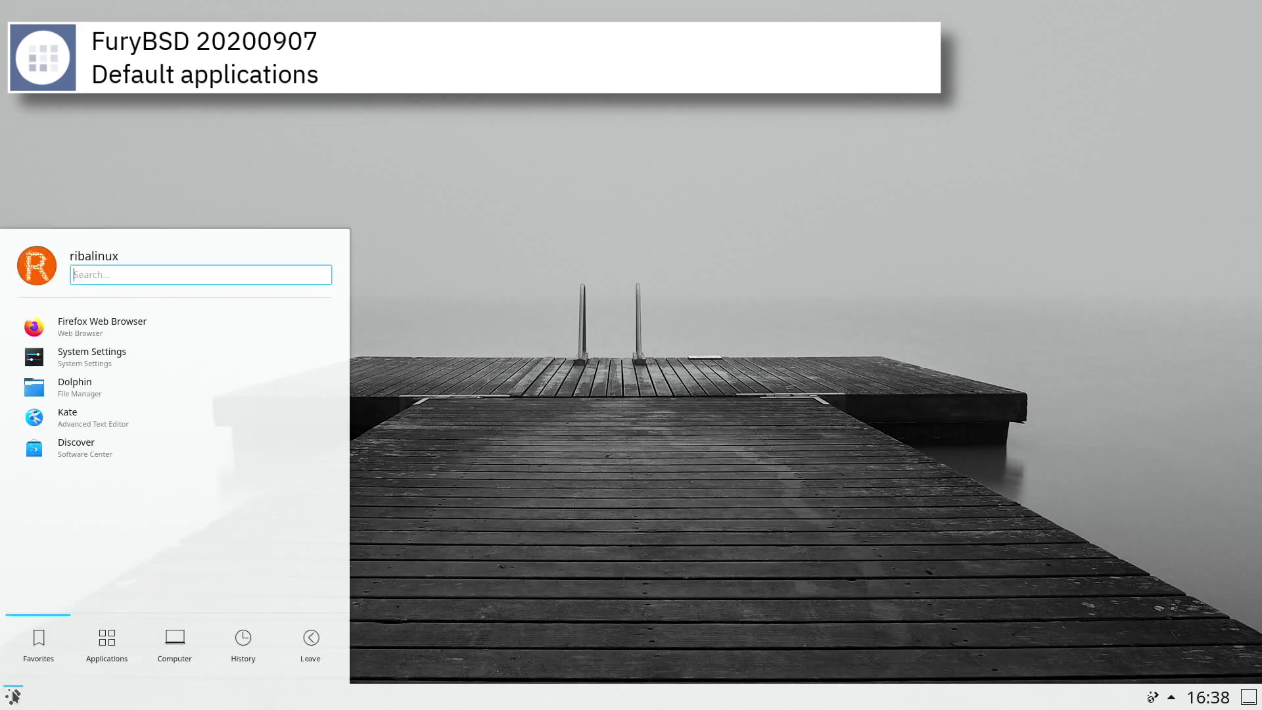
left_click(113, 669)
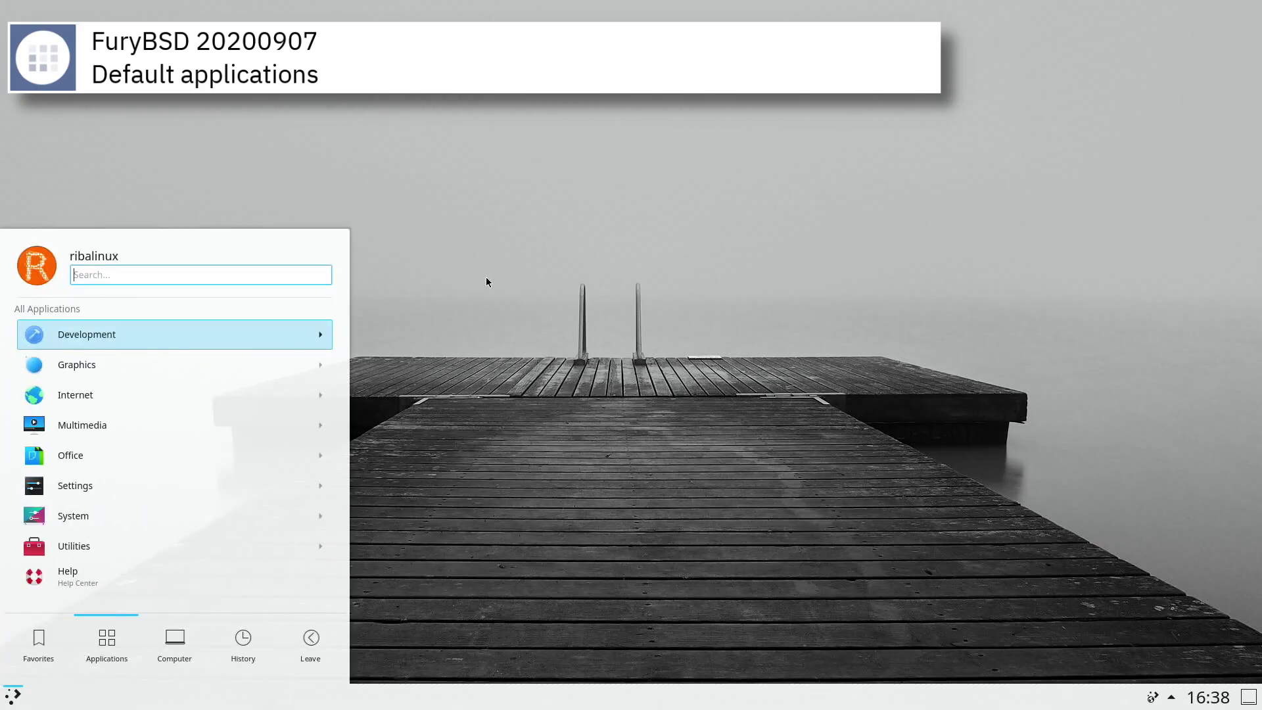
left_click(317, 335)
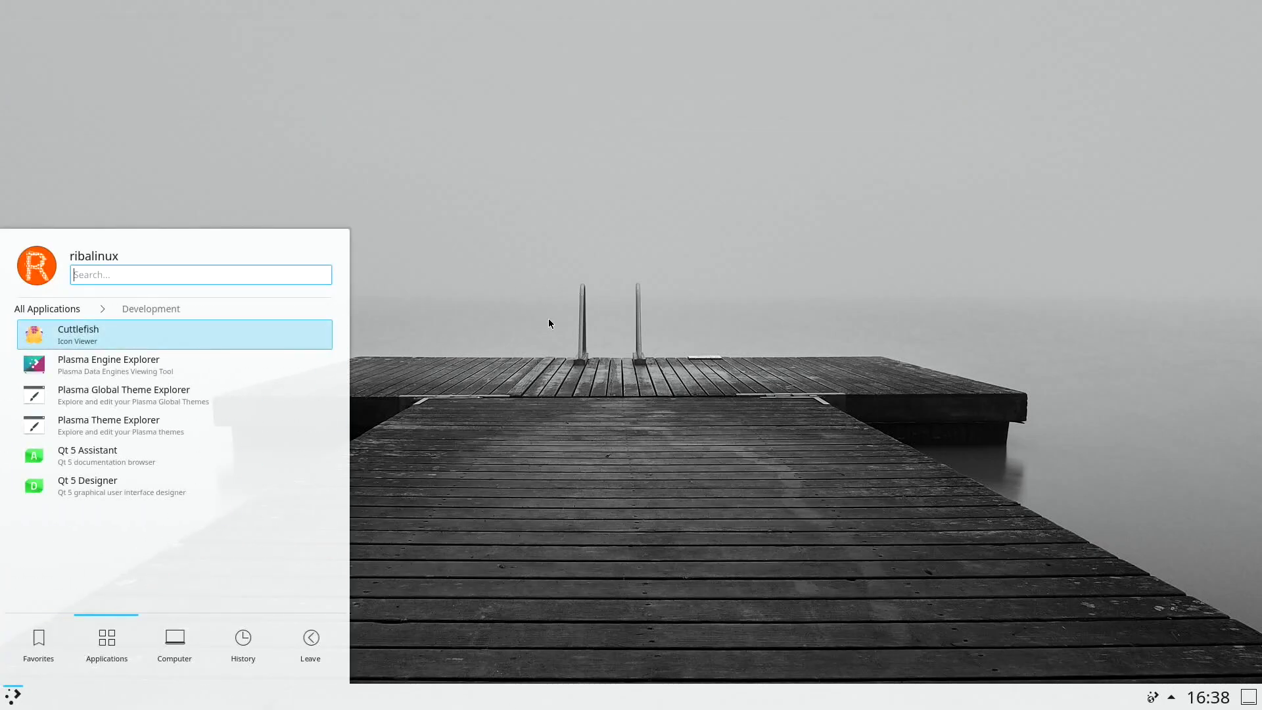
left_click(315, 494)
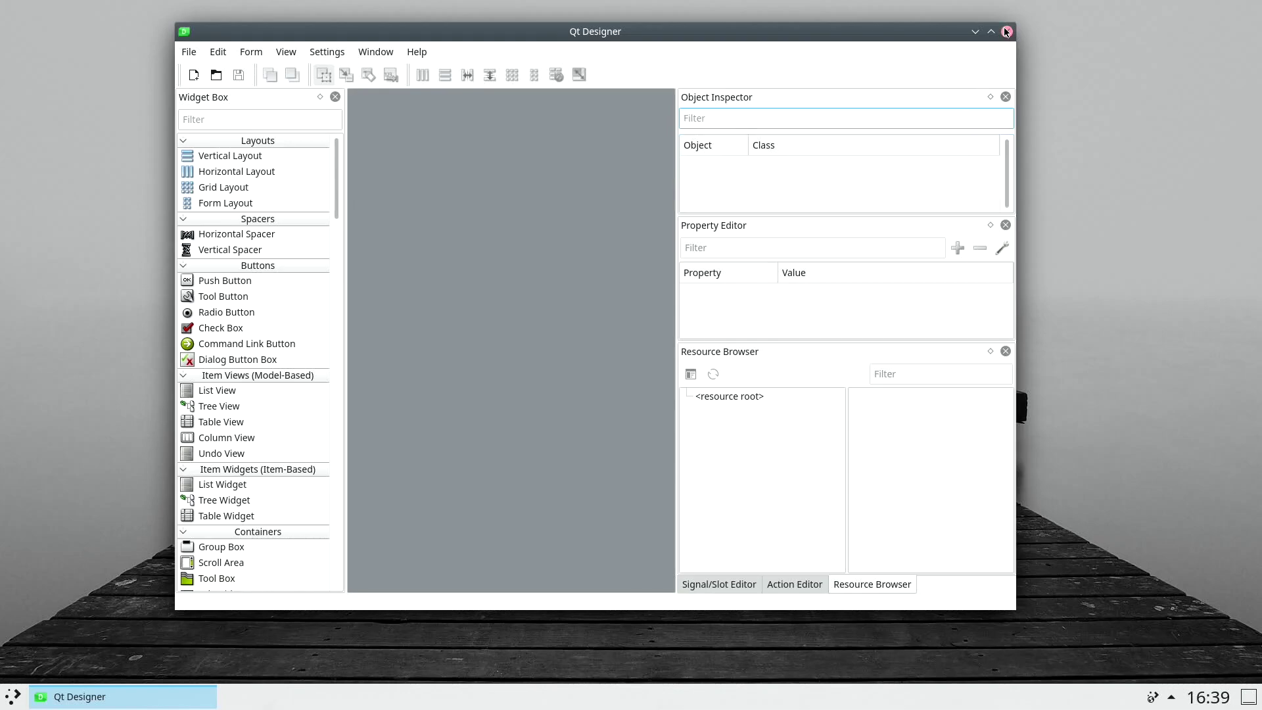
left_click(1005, 32)
Launch Gwenview from the Graphics applications, move its window toward the middle of the desktop and close it.
left_click(16, 695)
left_click(102, 653)
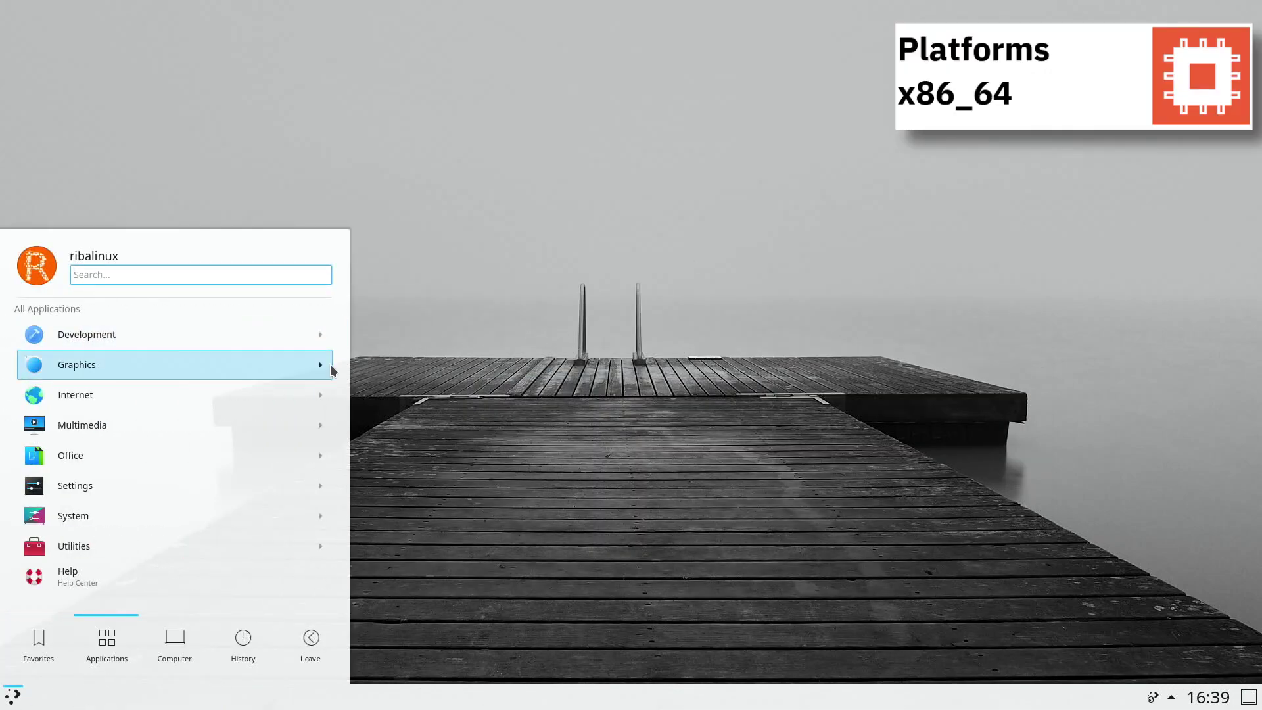
left_click(312, 366)
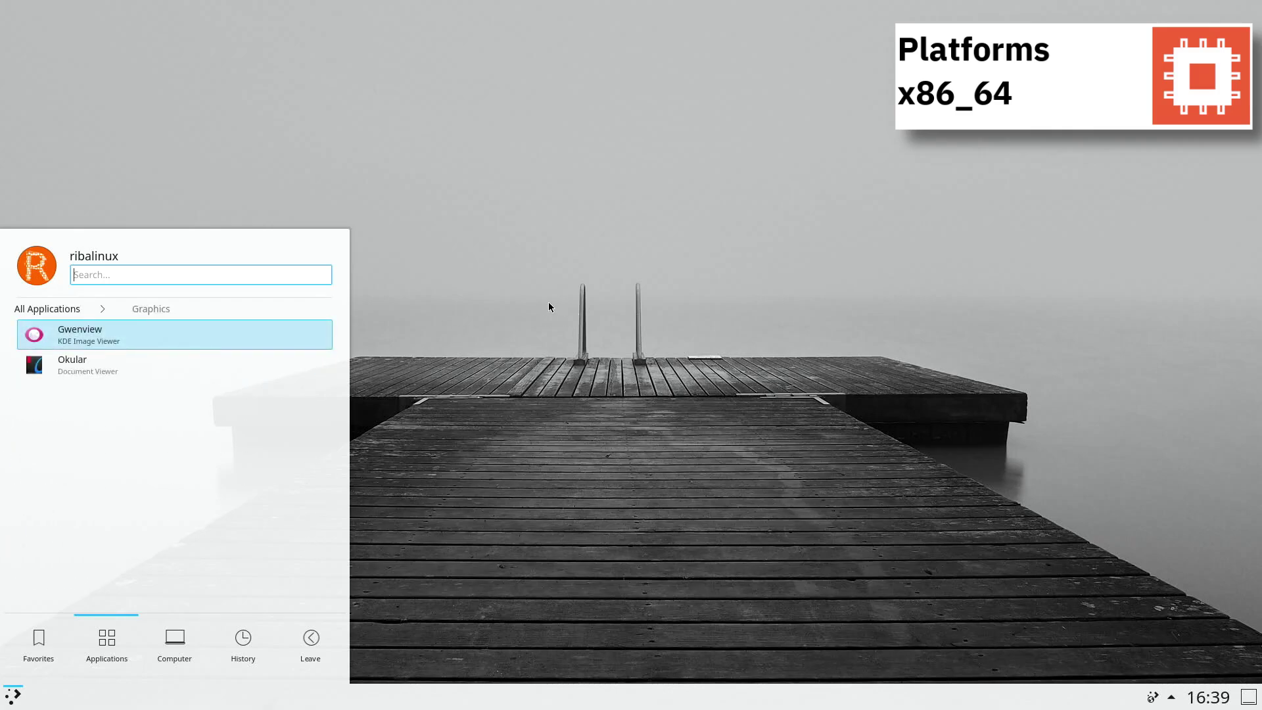
left_click(310, 323)
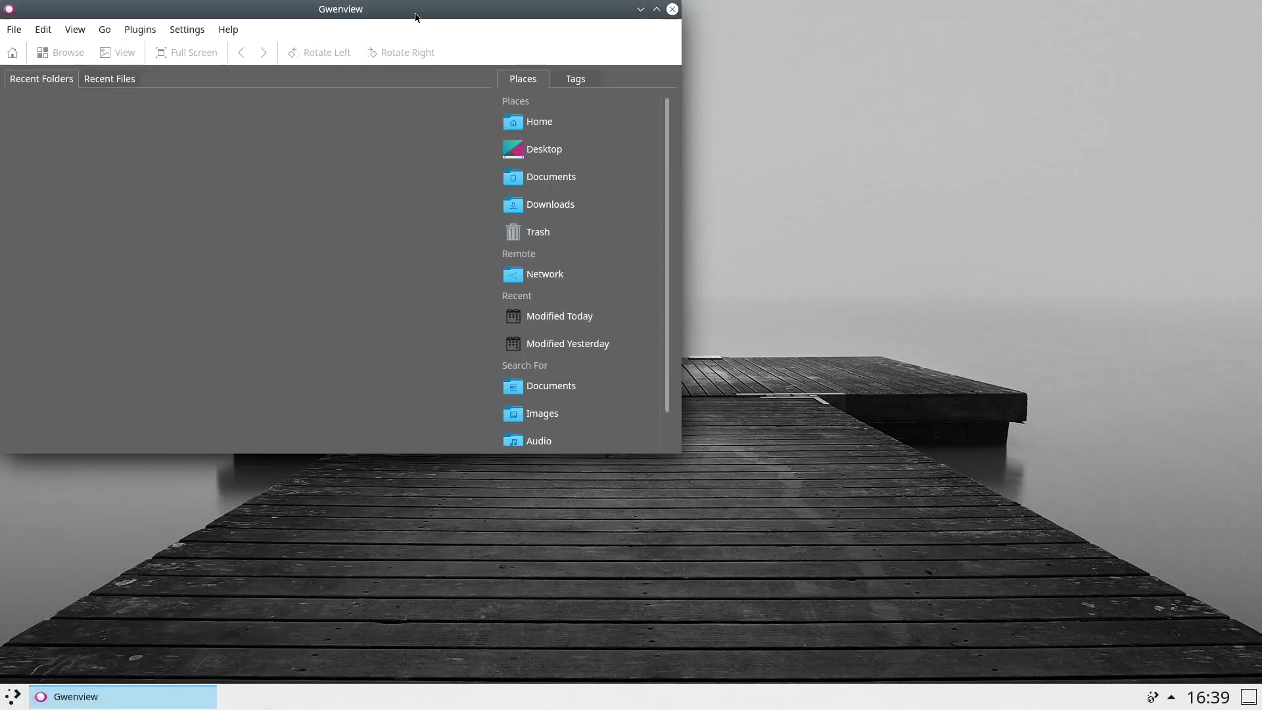
left_click_drag(417, 12, 702, 107)
left_click(953, 113)
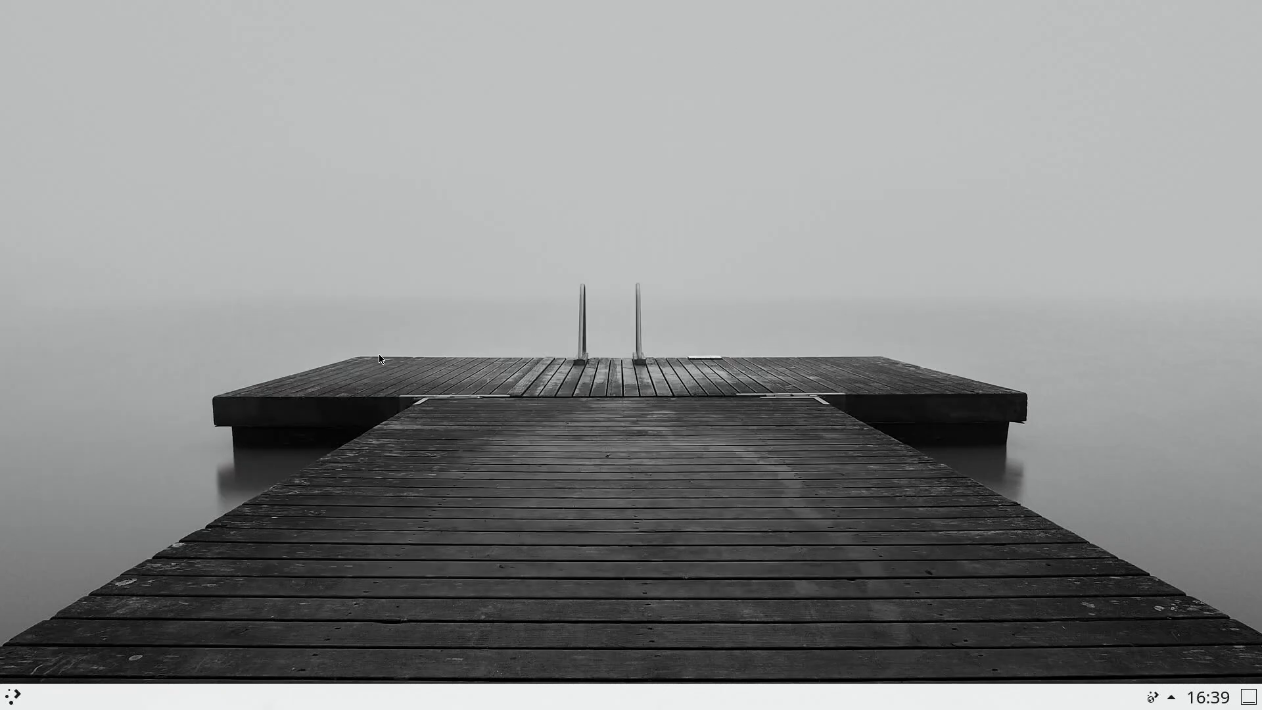
Launch Firefox Web Browser from the Internet applications, move its window toward the middle of the desktop and close it.
left_click(12, 696)
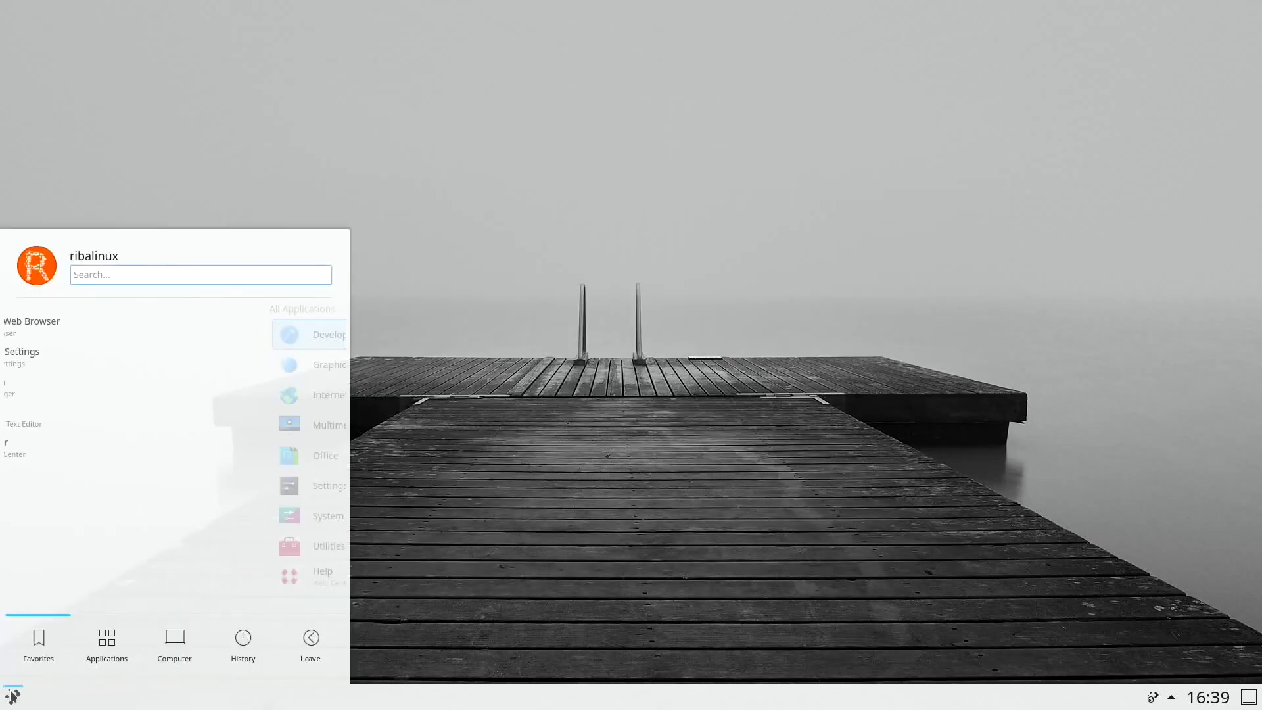
left_click(108, 660)
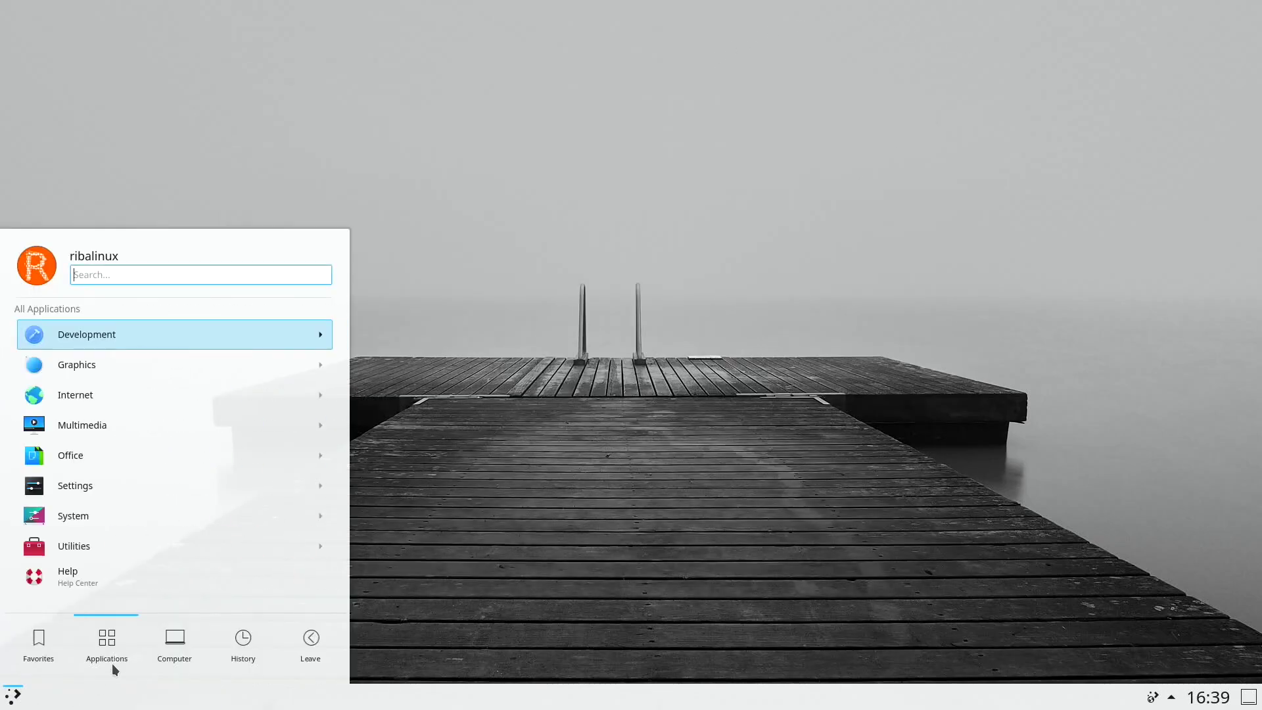
left_click(329, 394)
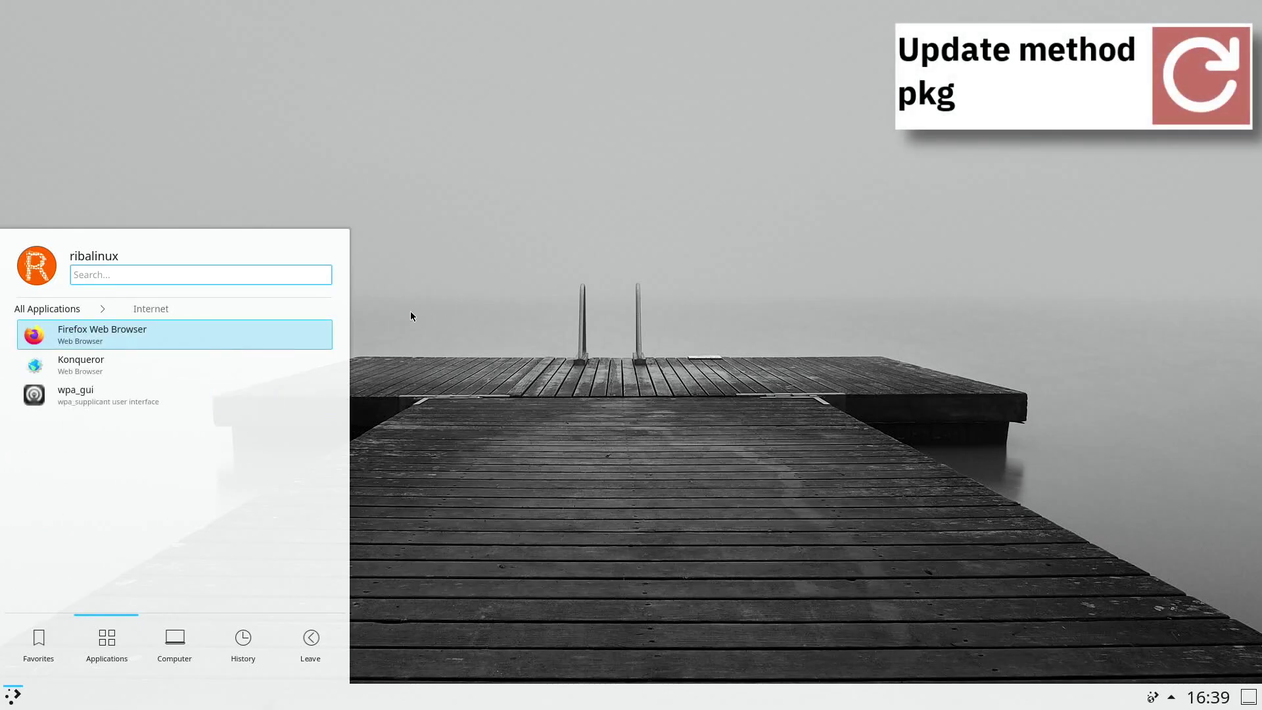
left_click(313, 331)
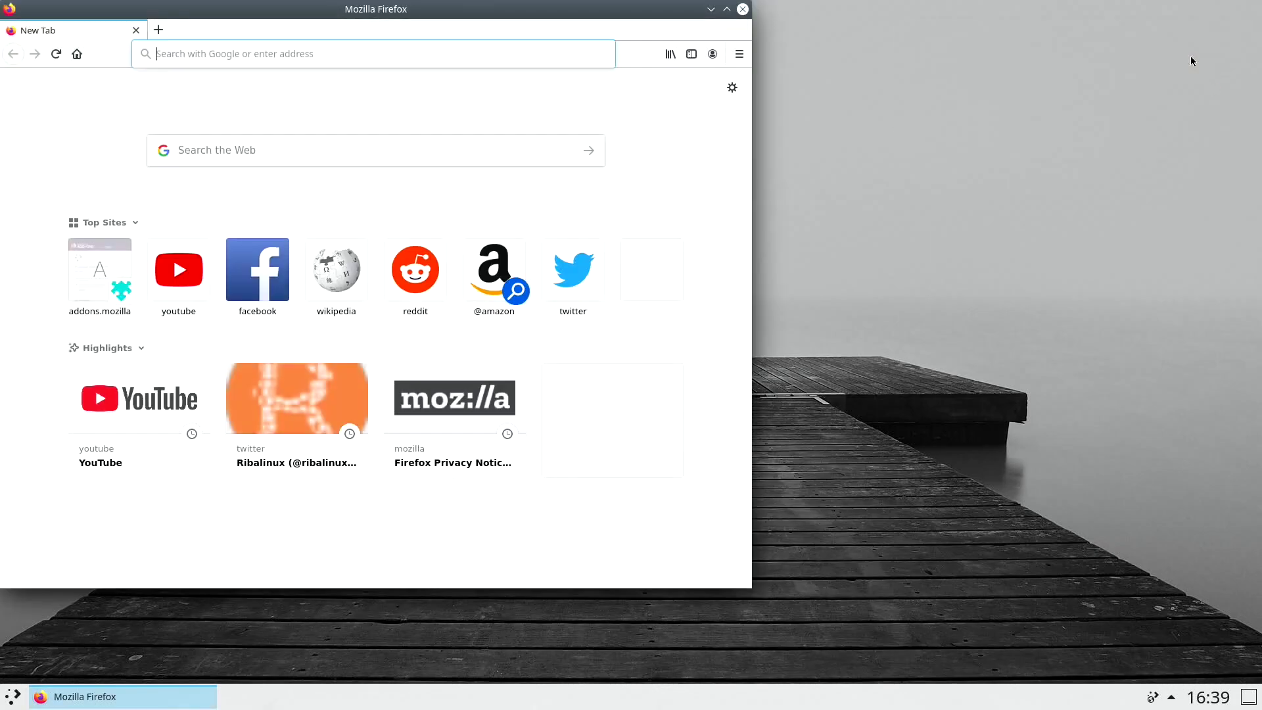
left_click_drag(459, 9, 757, 93)
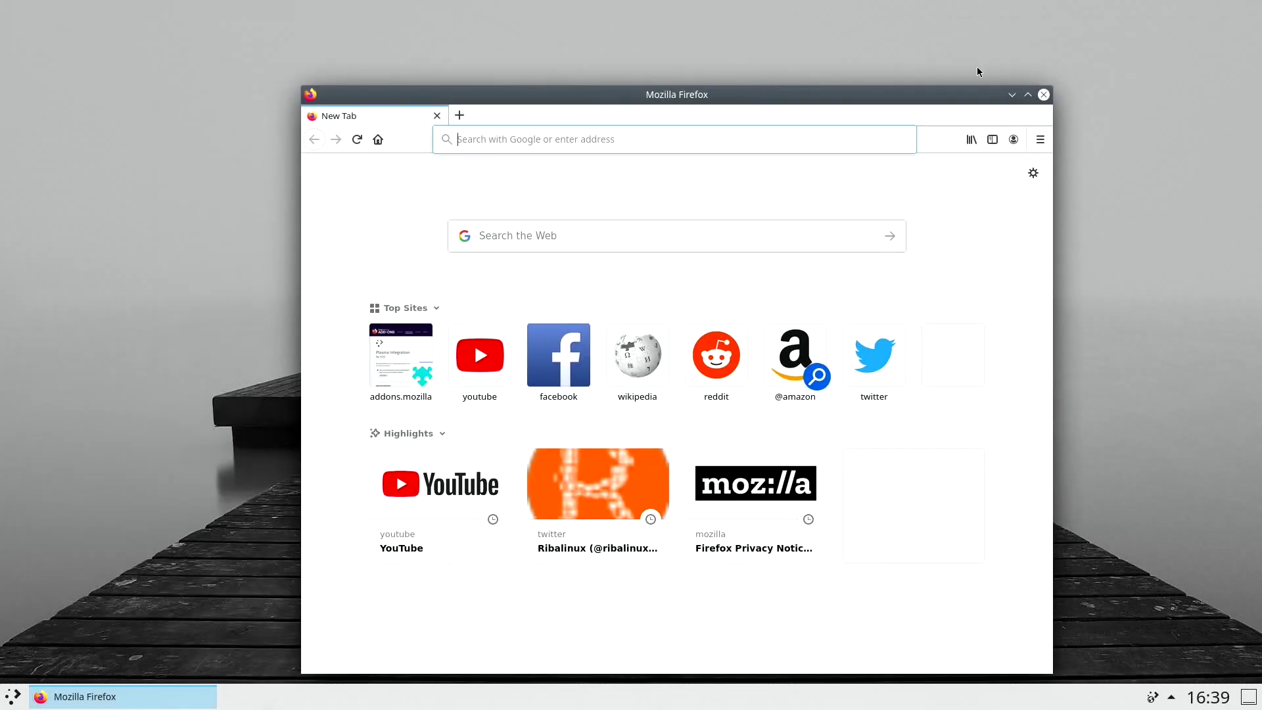
left_click(1043, 94)
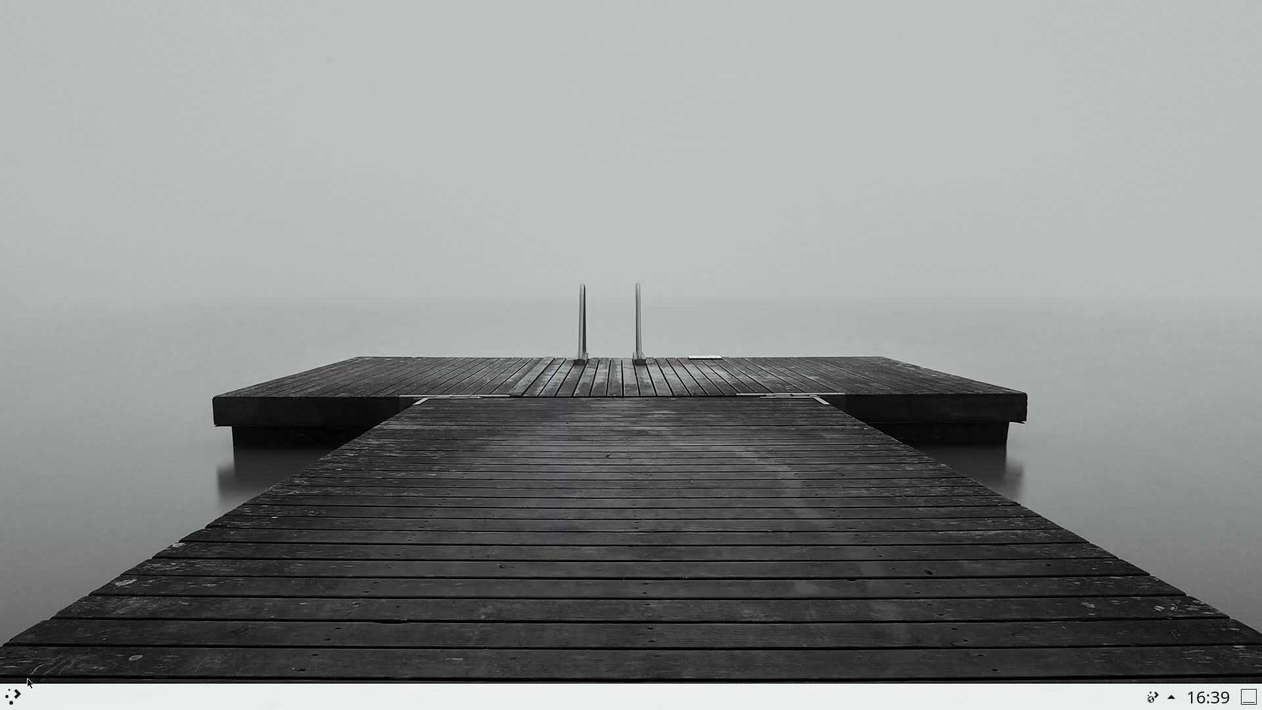
Look at the programs in the launcher's Multimedia and Office application categories.
left_click(12, 695)
mouse_move(94, 659)
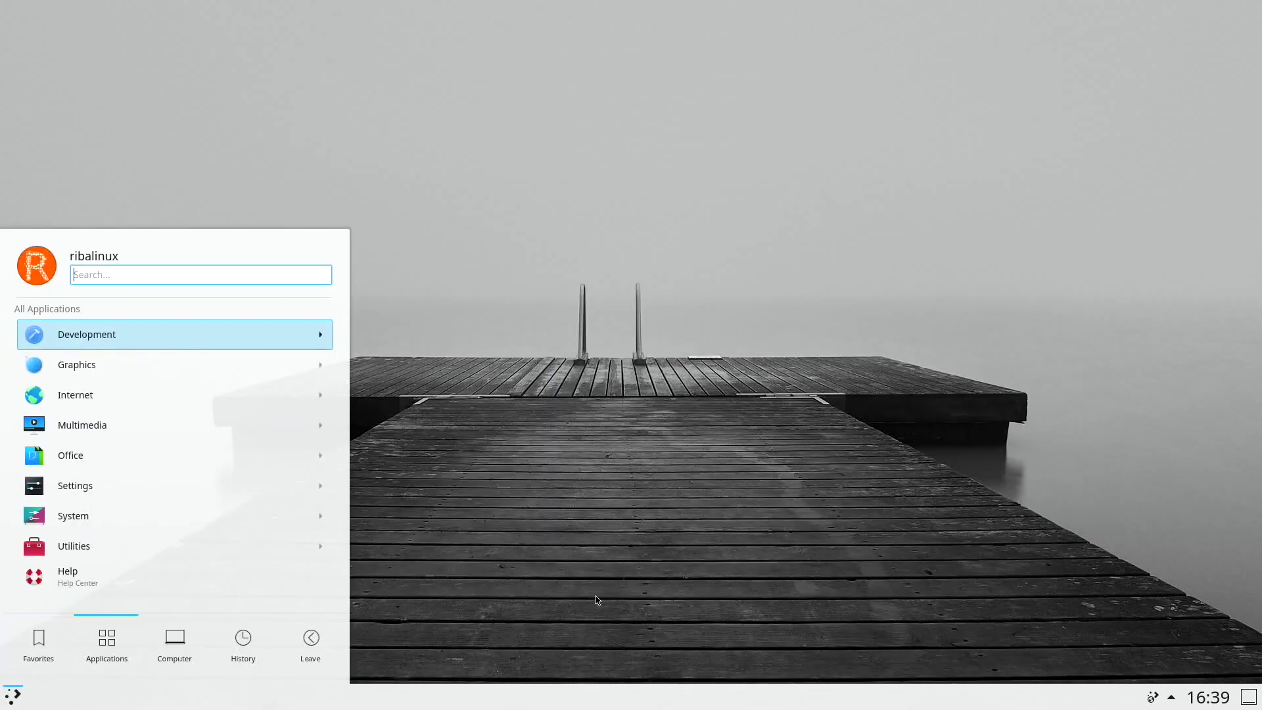
left_click(322, 425)
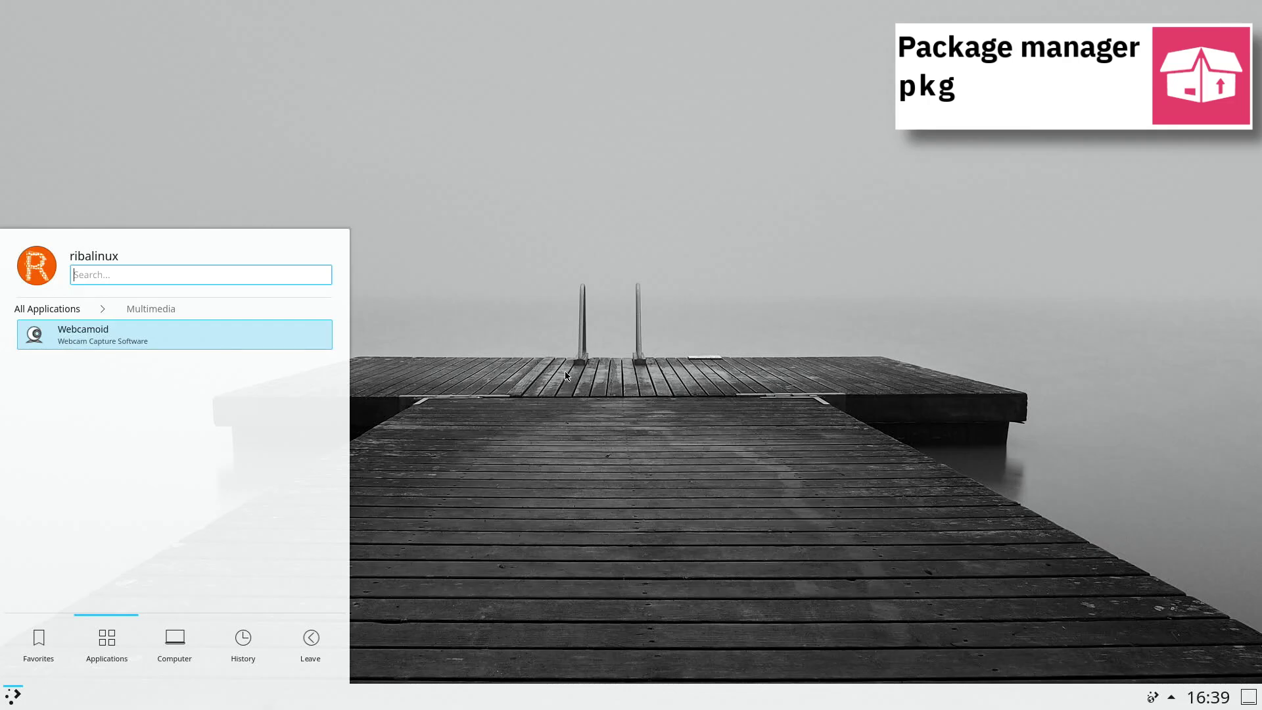
left_click(47, 308)
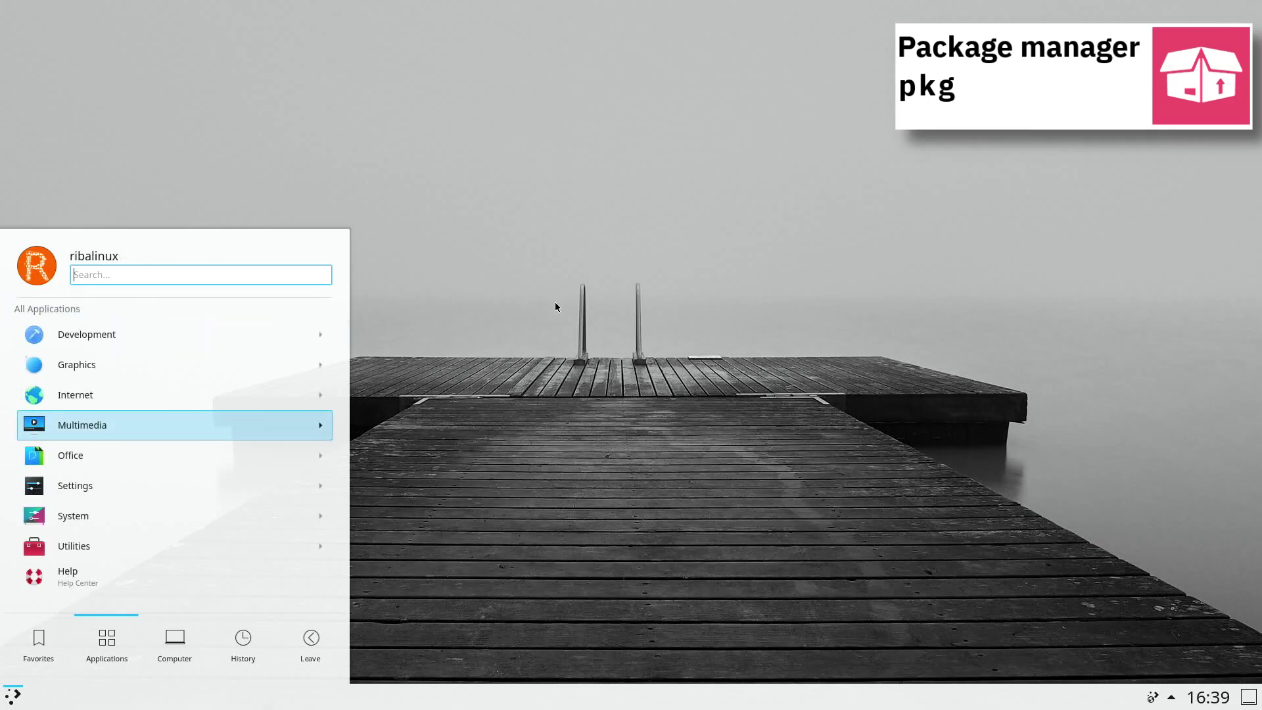
left_click(318, 457)
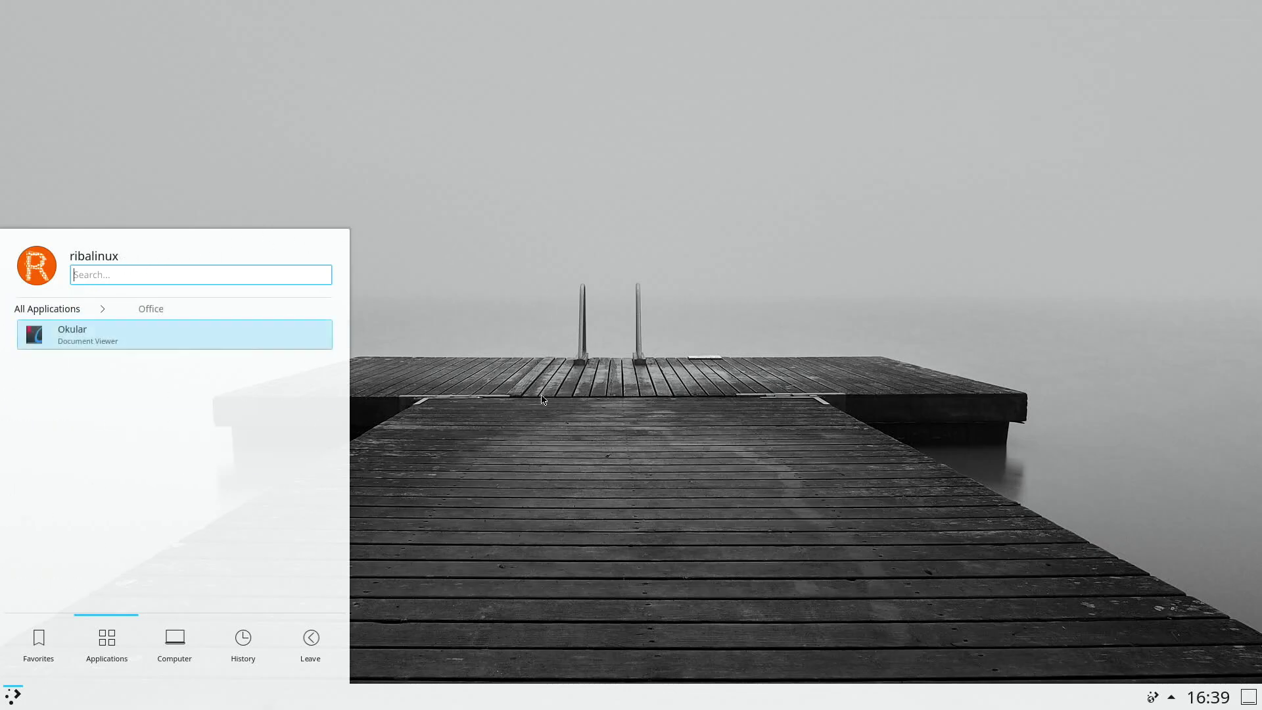
Launch the Okular document viewer from the Office applications, look at its main window and close it.
left_click(290, 341)
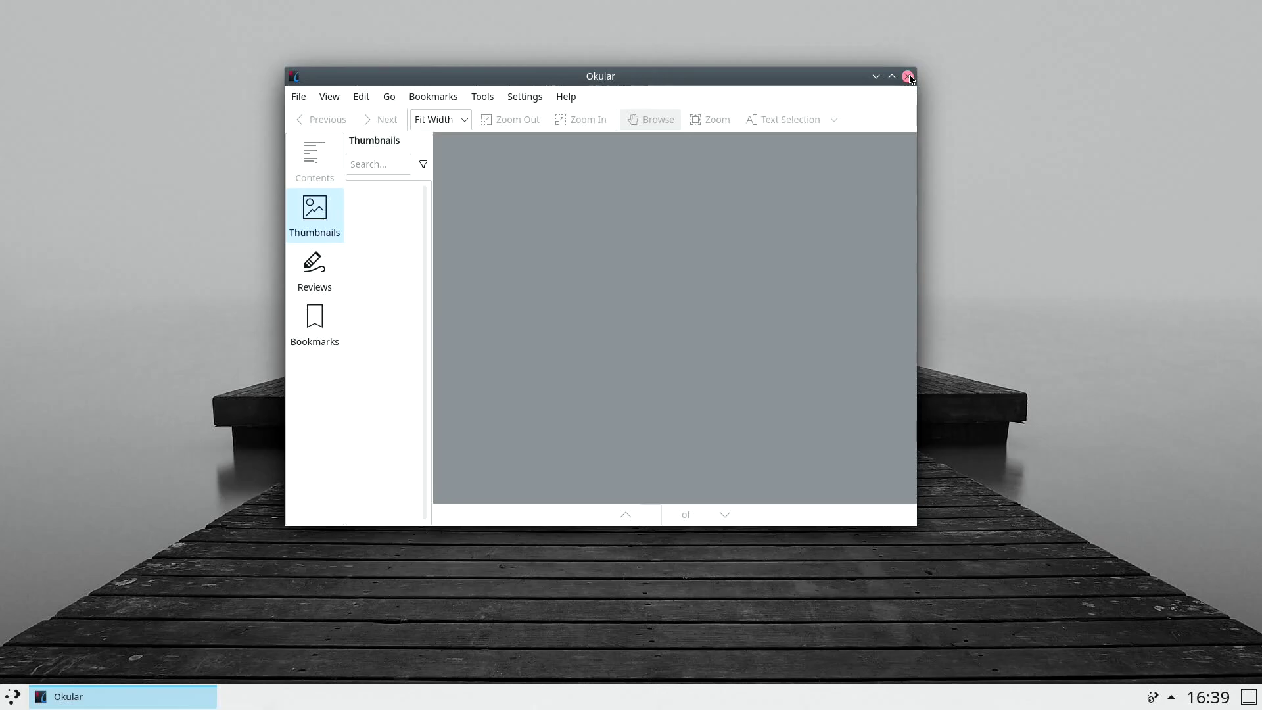
left_click(908, 77)
Look at the programs in the launcher's Settings application category and return to the list of all applications.
left_click(13, 697)
left_click(92, 661)
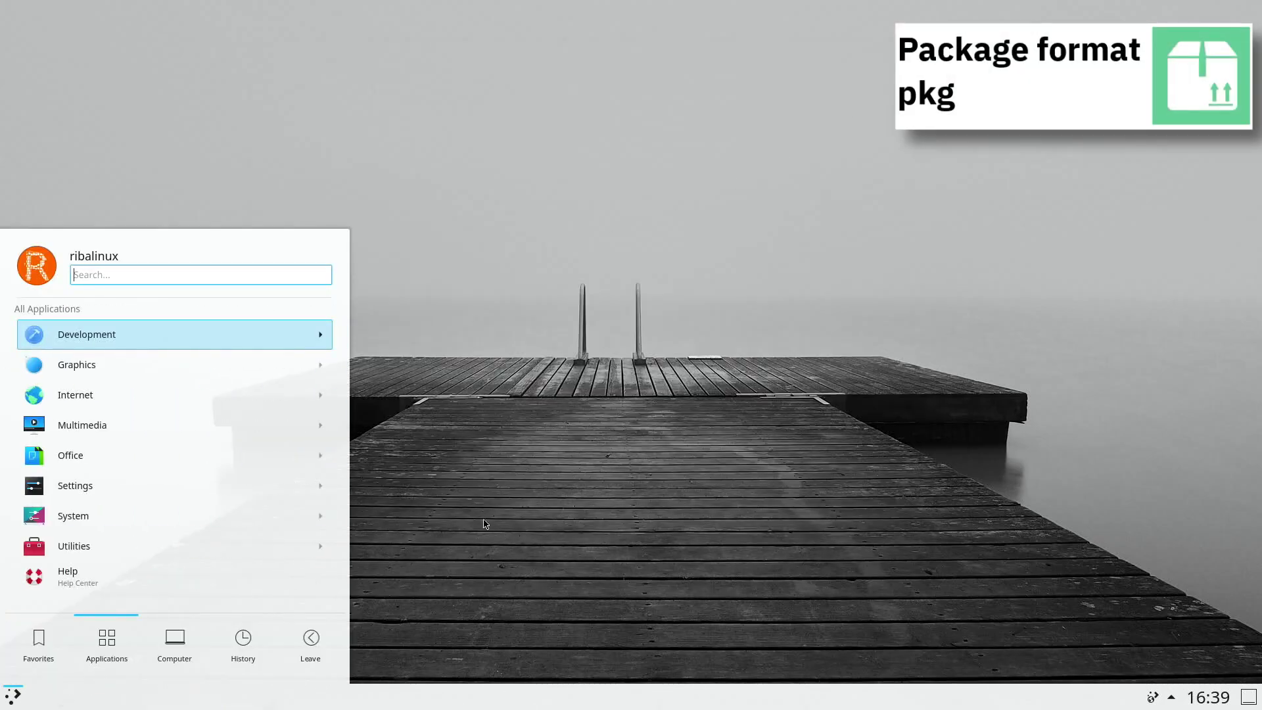
left_click(318, 485)
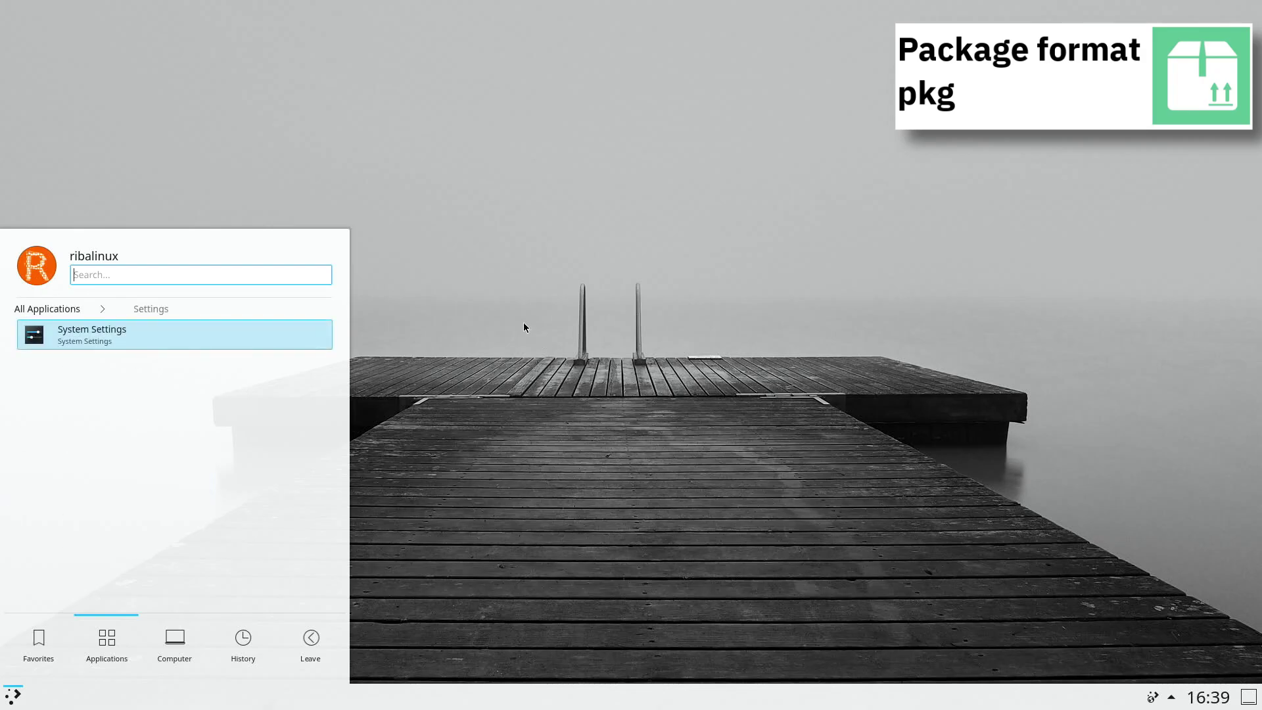
left_click(66, 309)
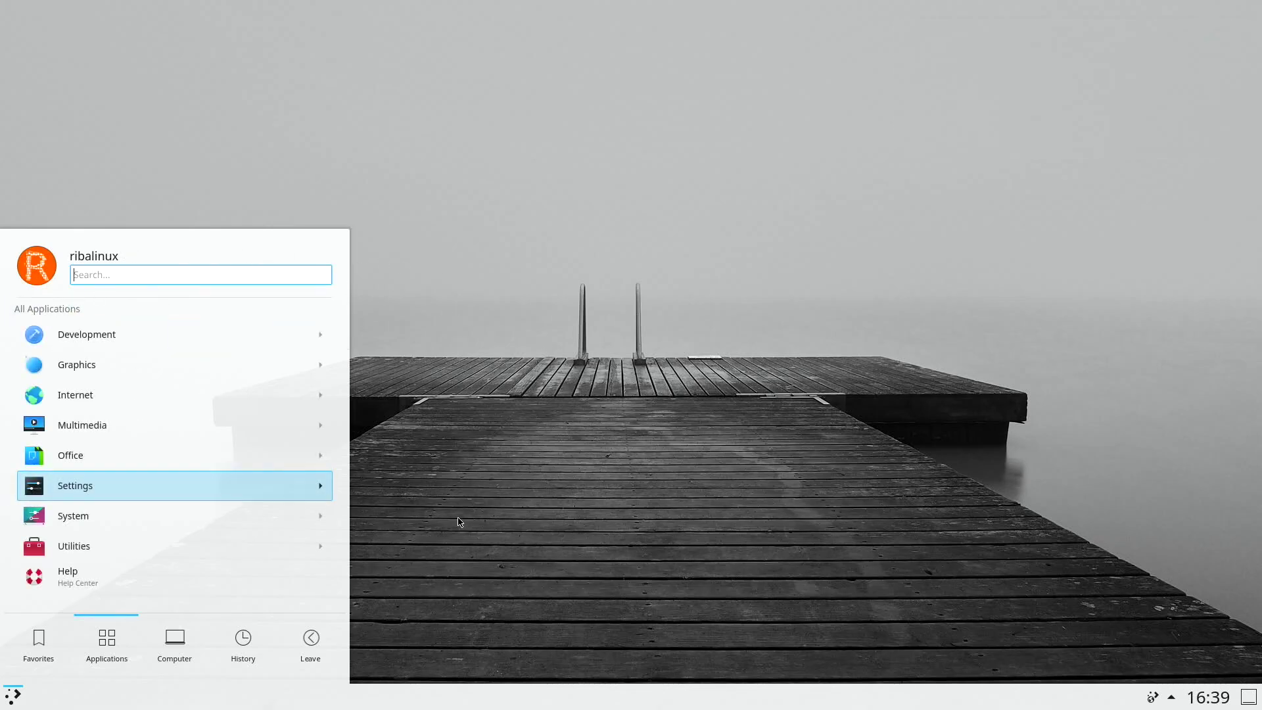
Launch Sysctlview from the System applications, move its window toward the middle of the desktop and close it.
left_click(329, 514)
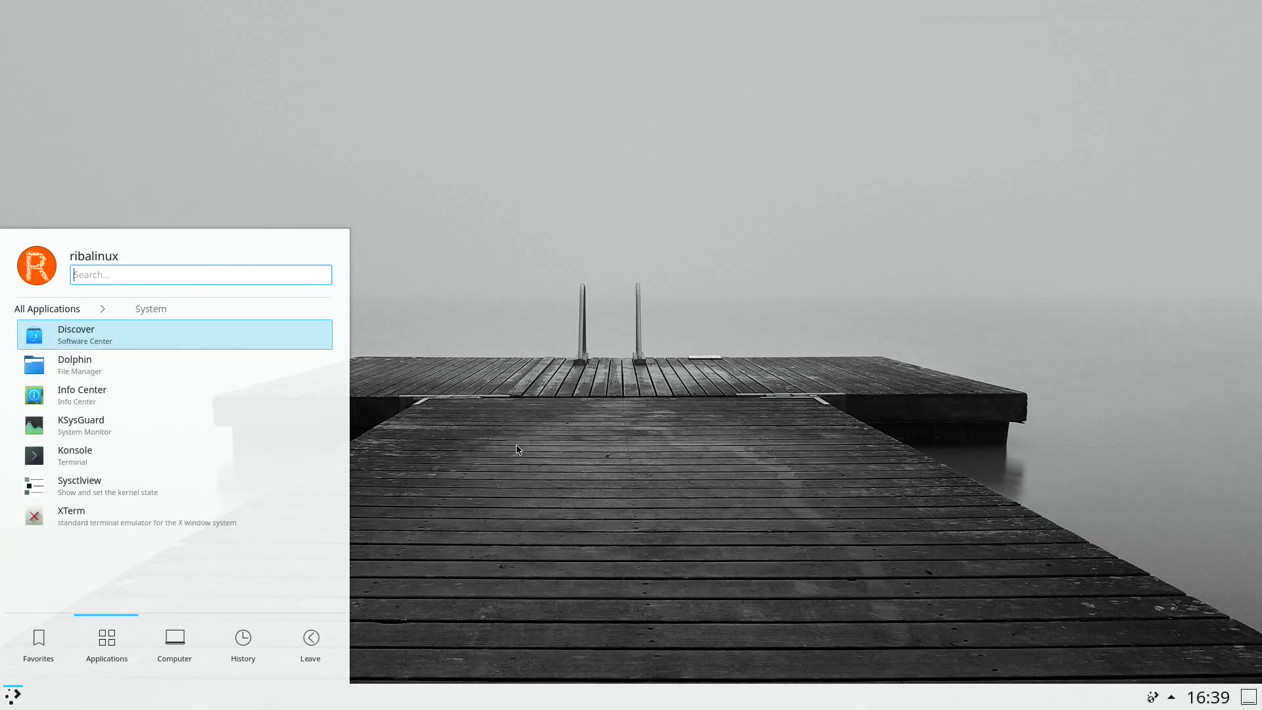
left_click(247, 485)
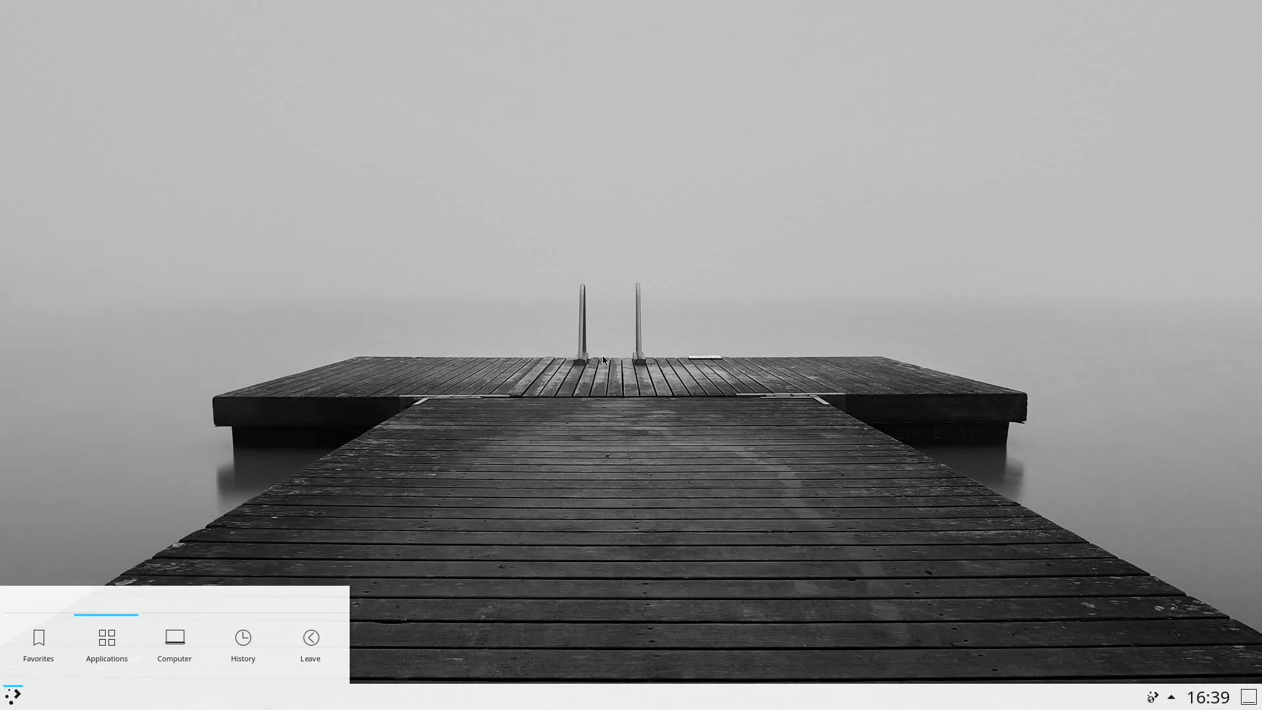
left_click_drag(223, 20, 543, 126)
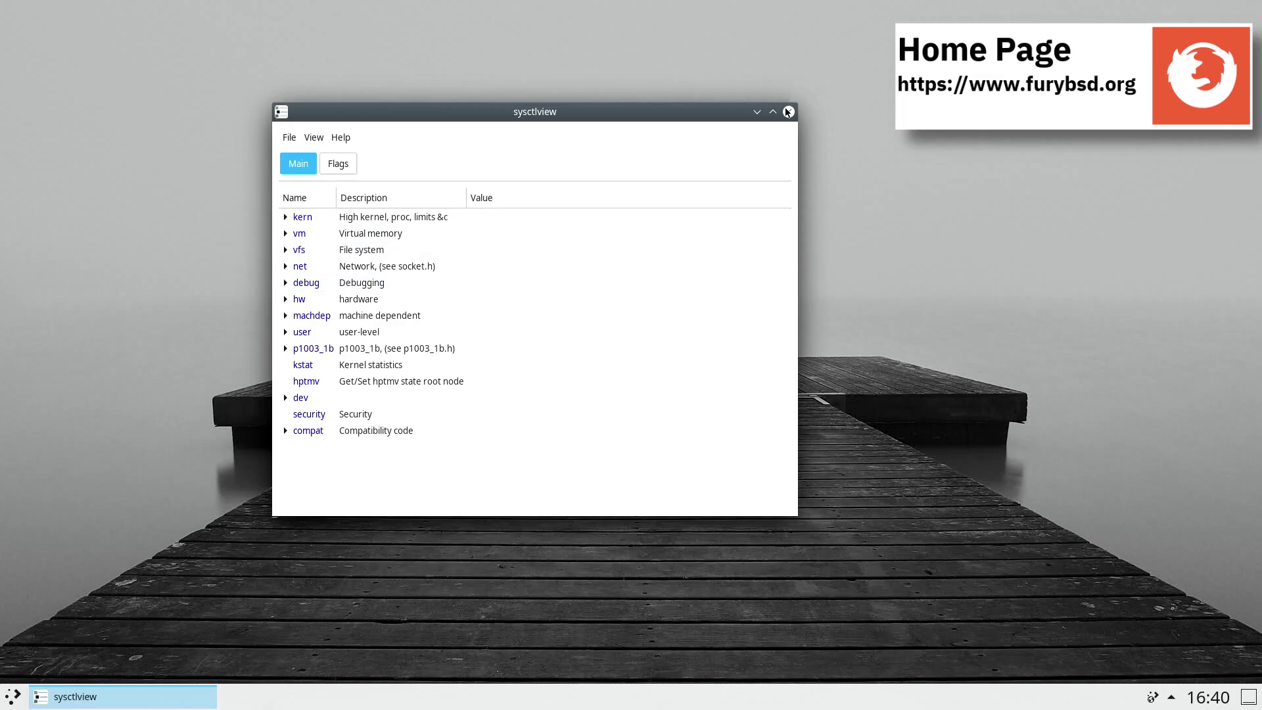
left_click(786, 108)
Launch the KWrite text editor from the Utilities applications, move its window toward the middle of the desktop and close it.
left_click(11, 698)
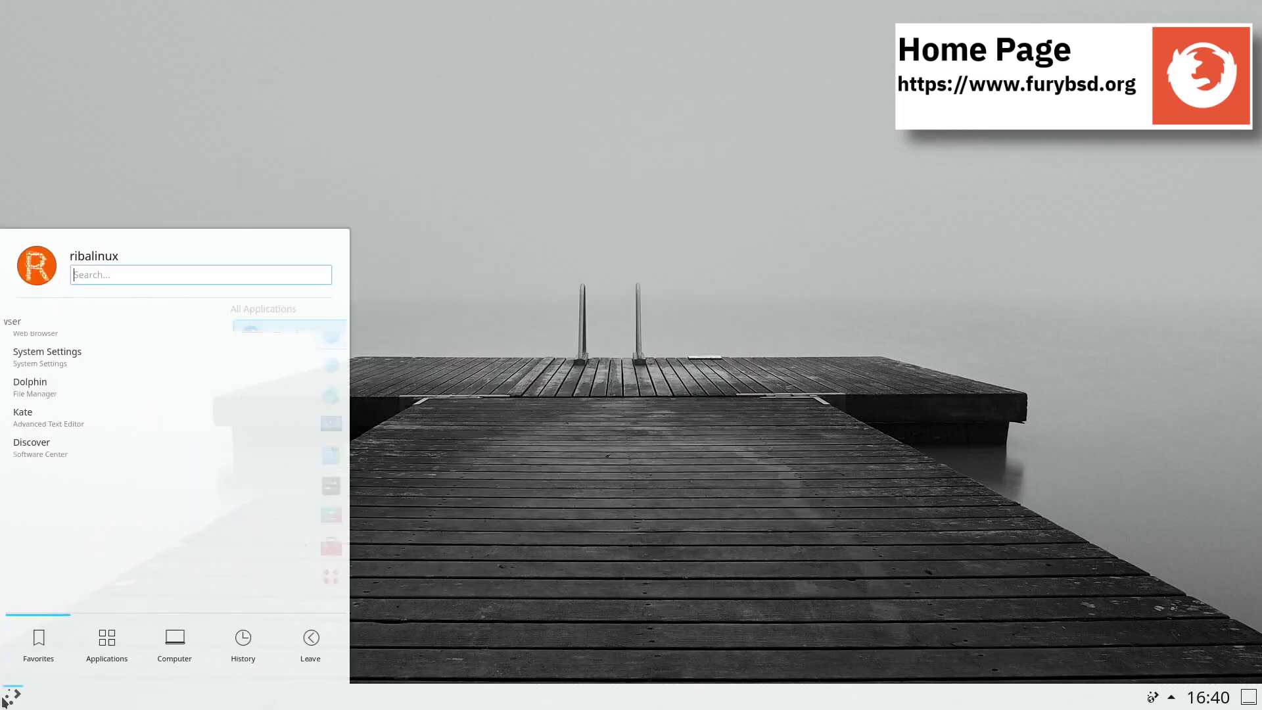
left_click(109, 659)
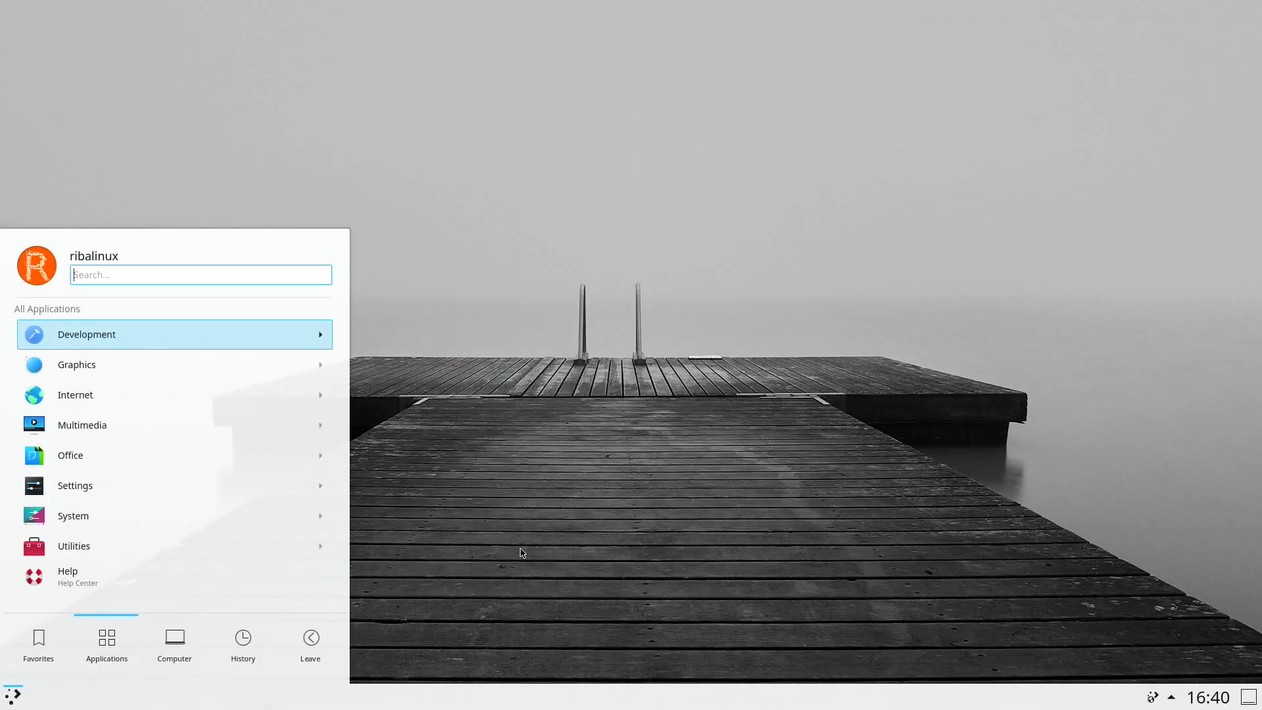
left_click(332, 546)
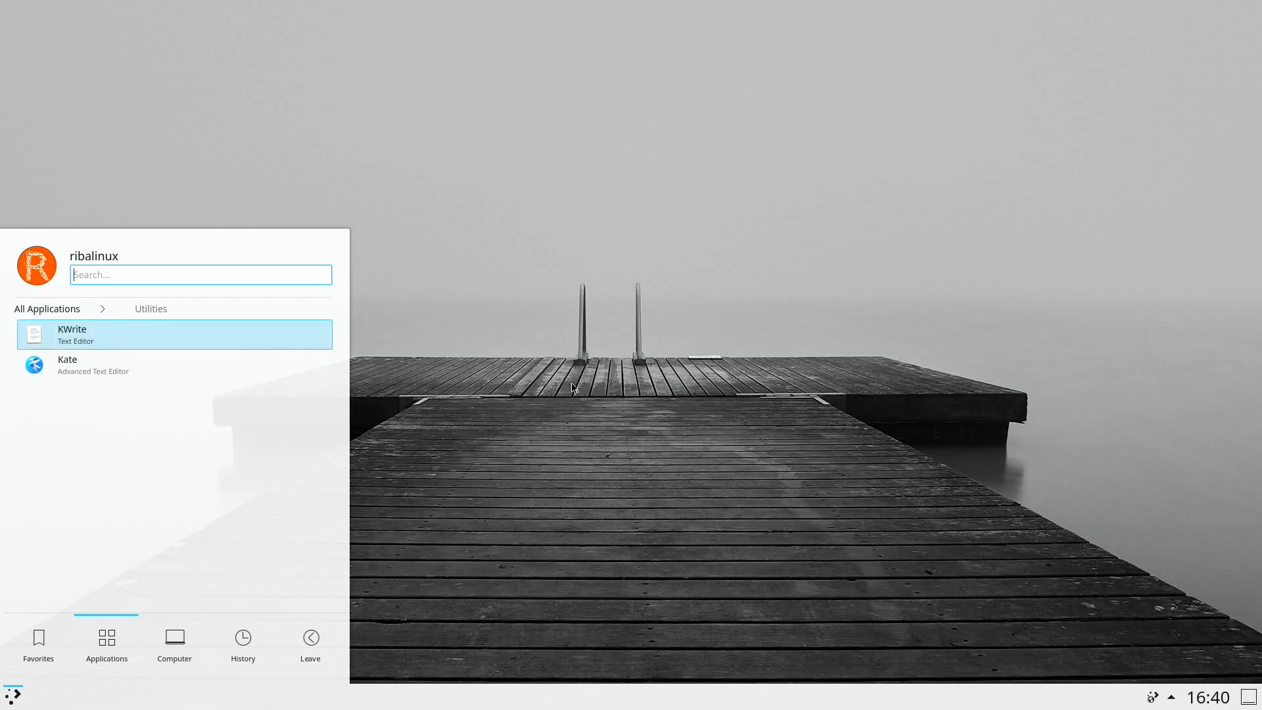
left_click(306, 320)
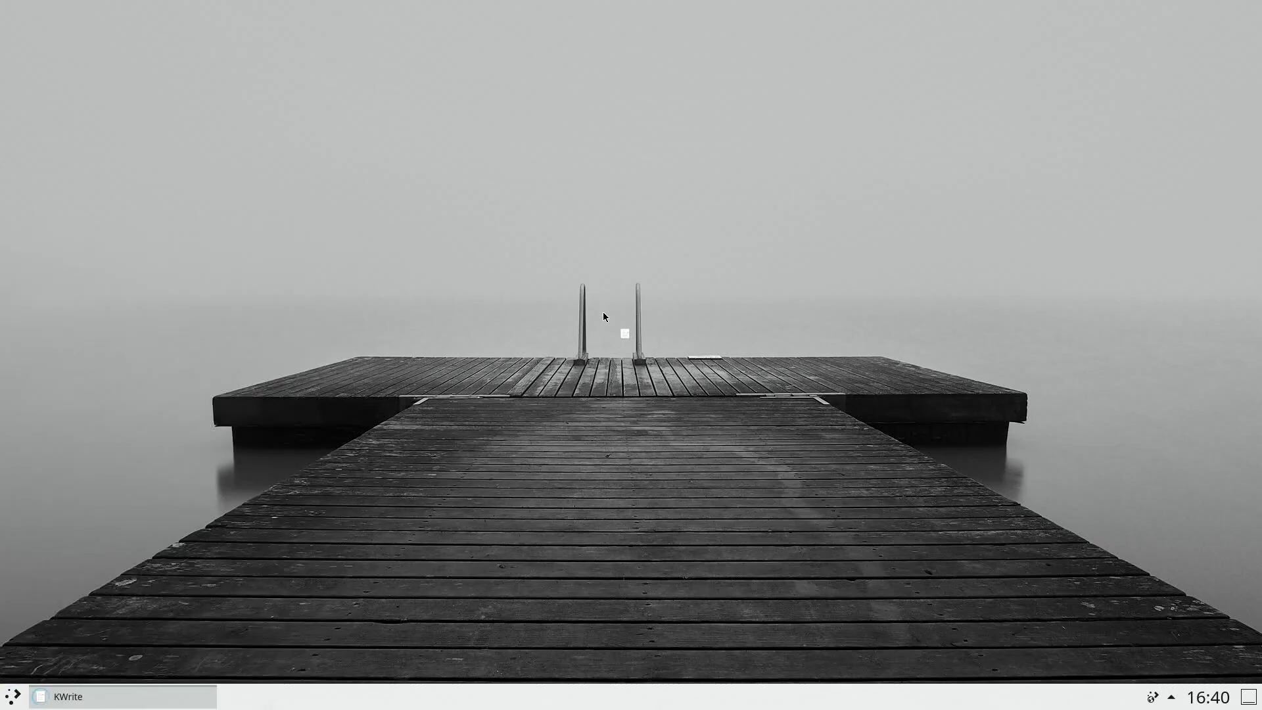
left_click_drag(237, 10, 622, 150)
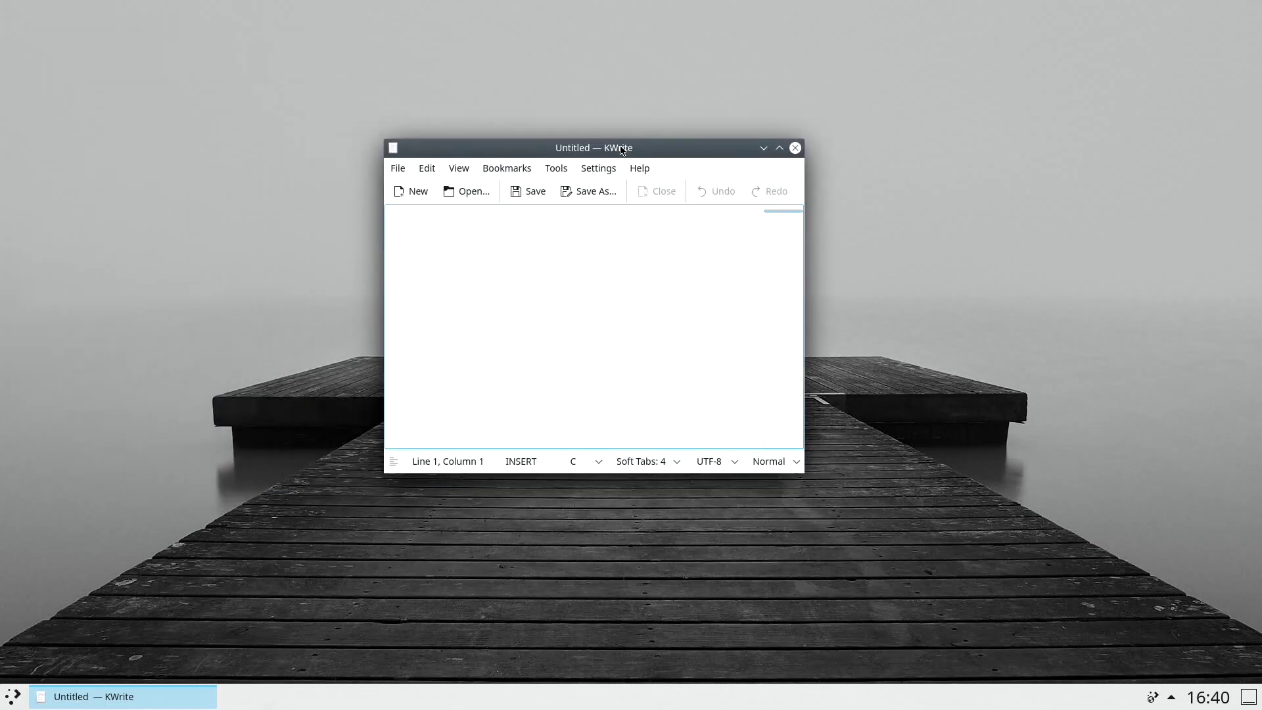
left_click(795, 149)
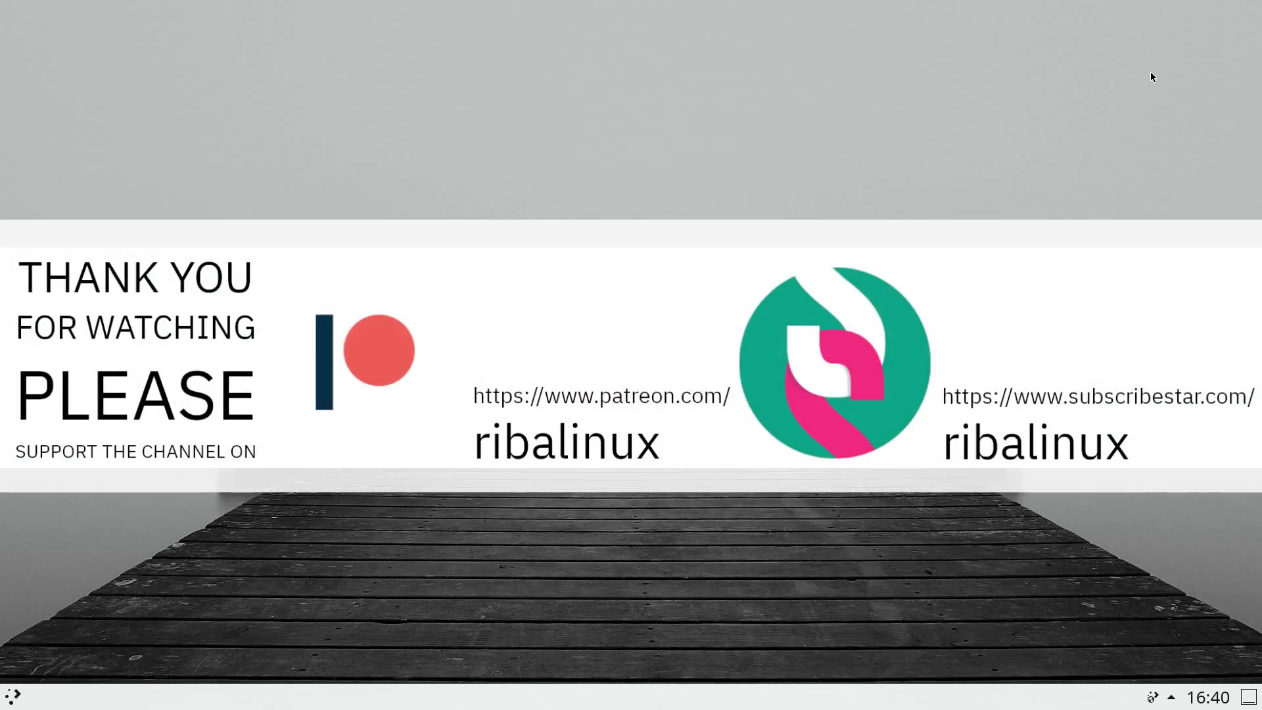